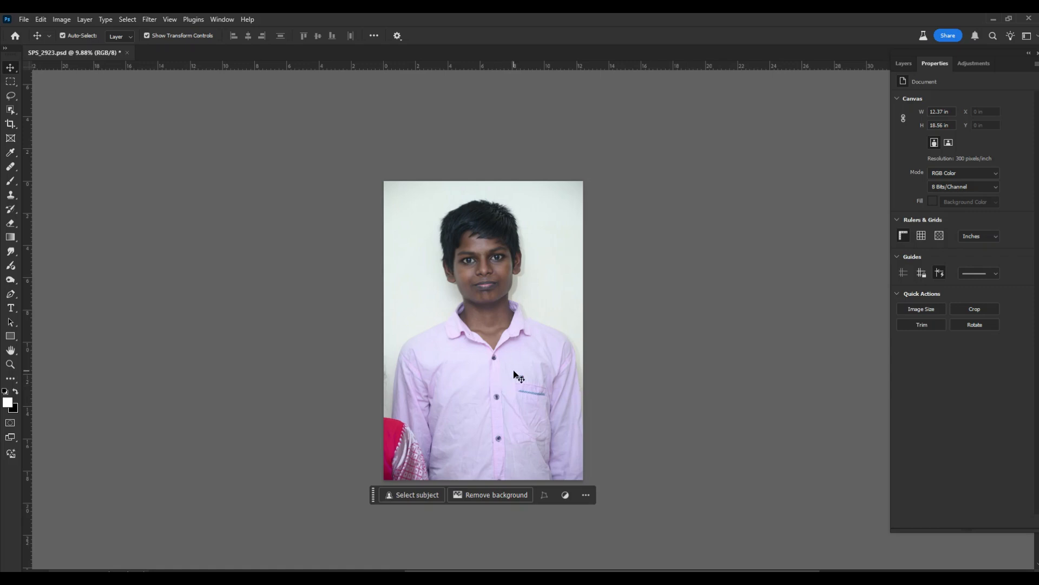
# Step: Select the subject's upper clothes using the Object Selection tool's people detection
pyautogui.click(11, 107)
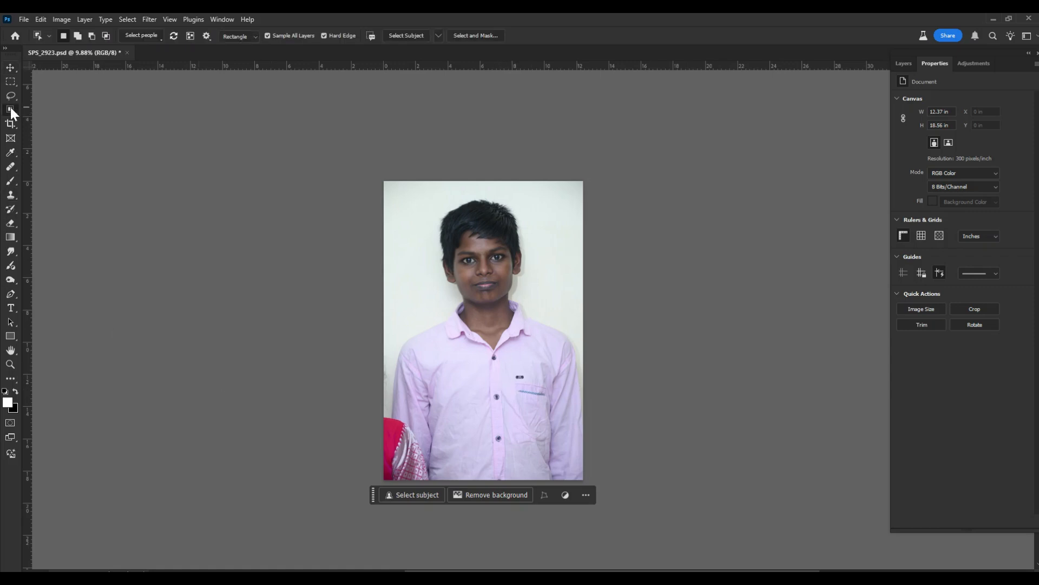
pyautogui.rightClick(10, 109)
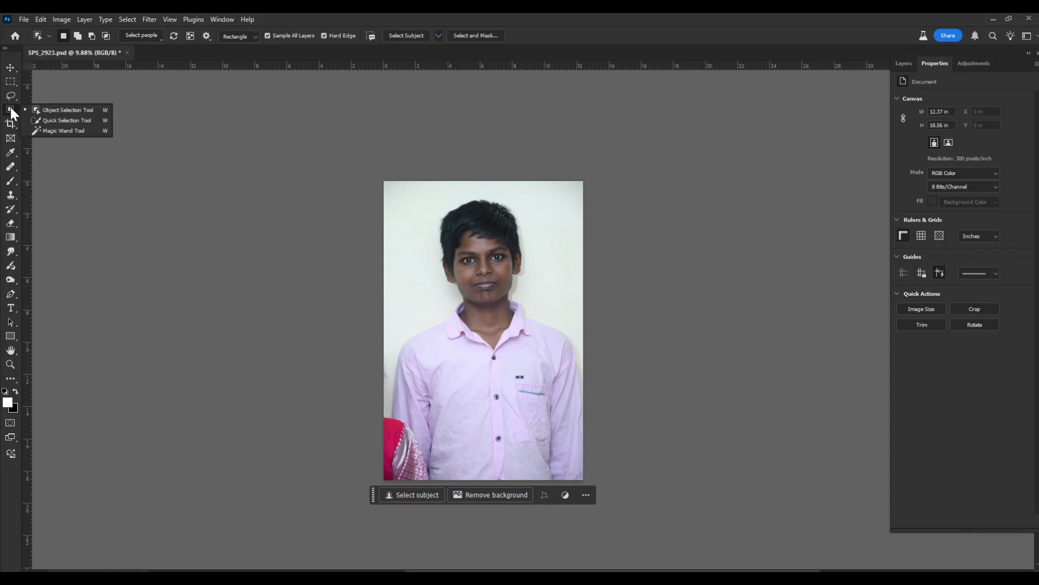
pyautogui.click(59, 105)
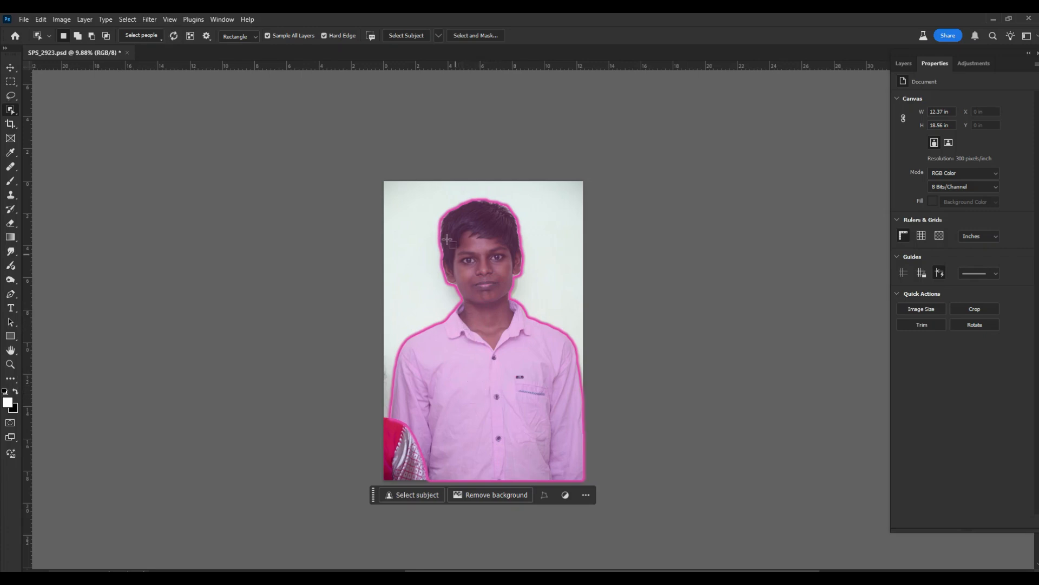
pyautogui.click(137, 38)
pyautogui.click(137, 38)
pyautogui.click(137, 38)
pyautogui.click(112, 68)
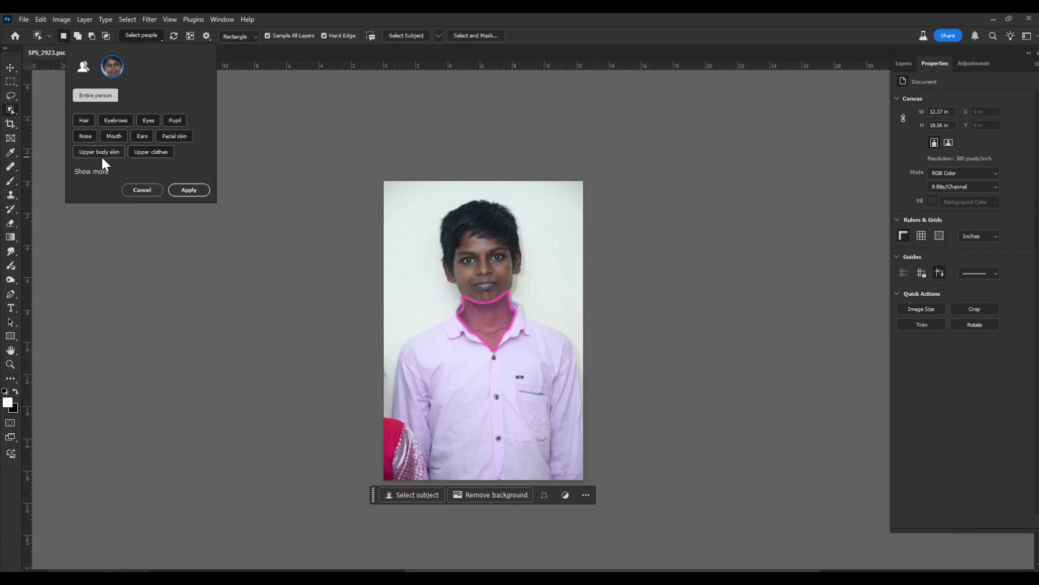
pyautogui.click(154, 152)
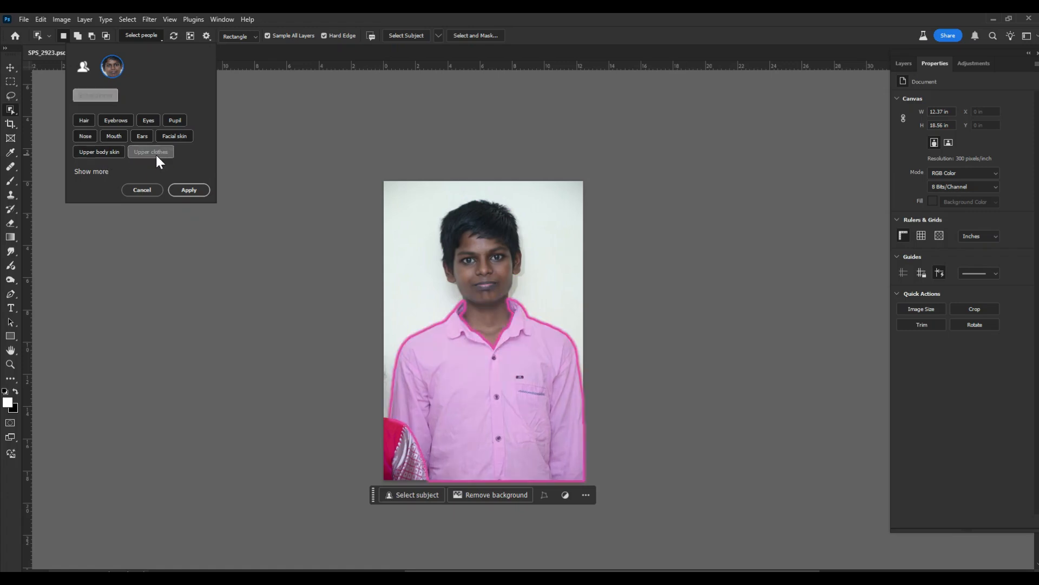
pyautogui.press('Return')
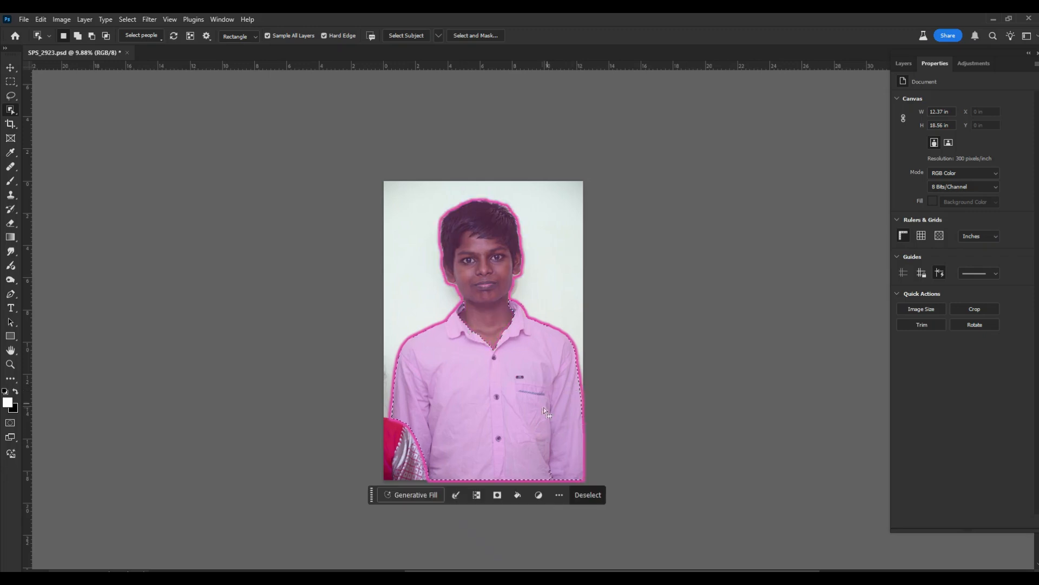
pyautogui.click(506, 385)
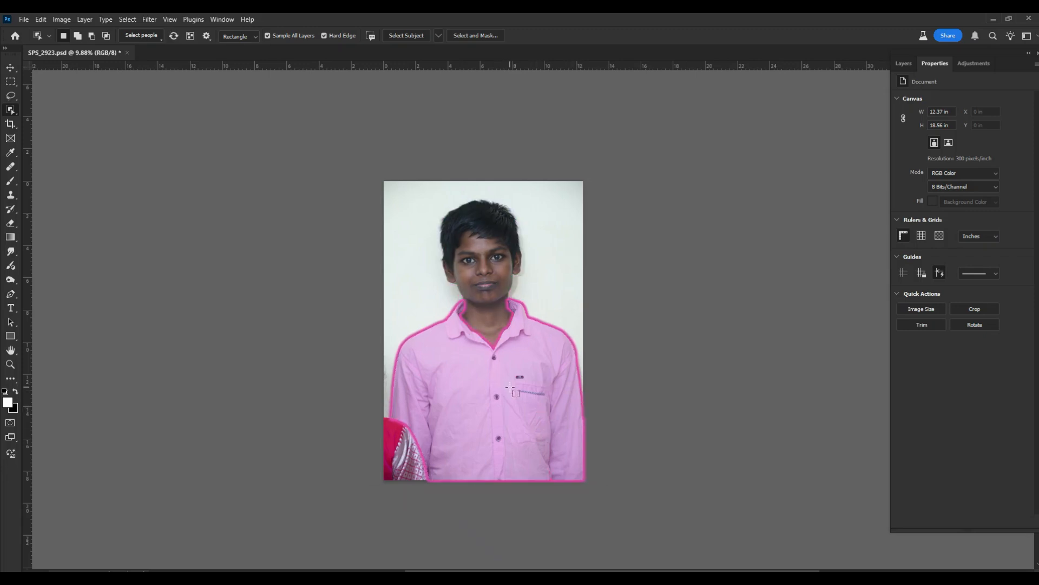
# Step: Replace the selected clothes with Generative Fill using the prompt "black leather shirt"
pyautogui.click(10, 66)
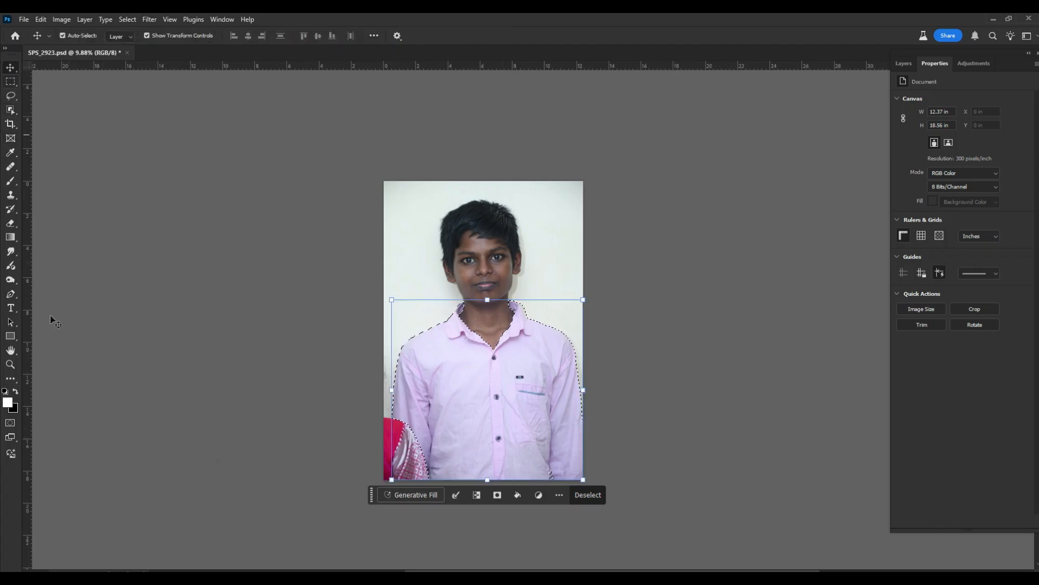
pyautogui.click(400, 494)
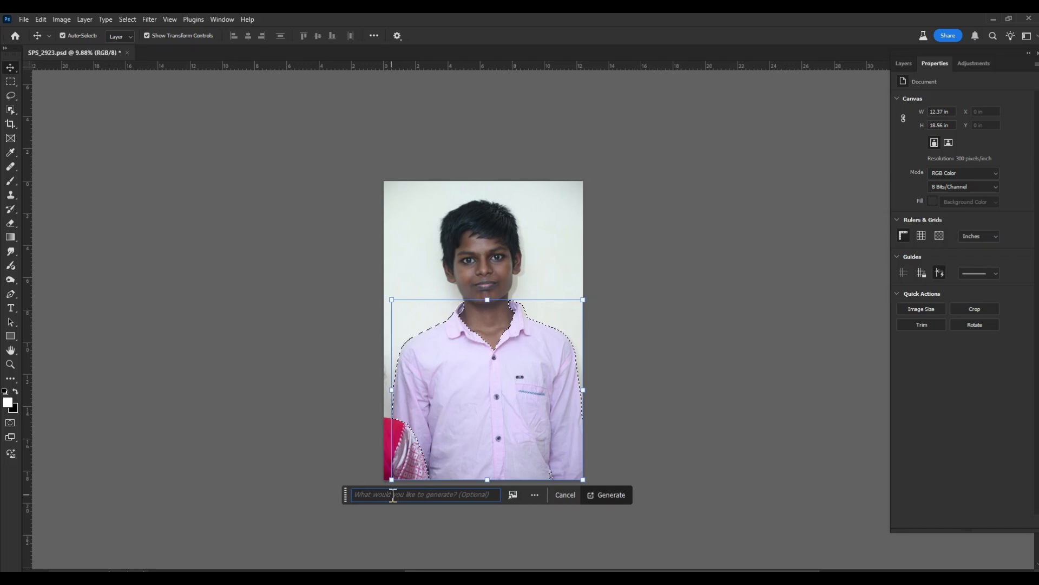
pyautogui.write('black leather shirt')
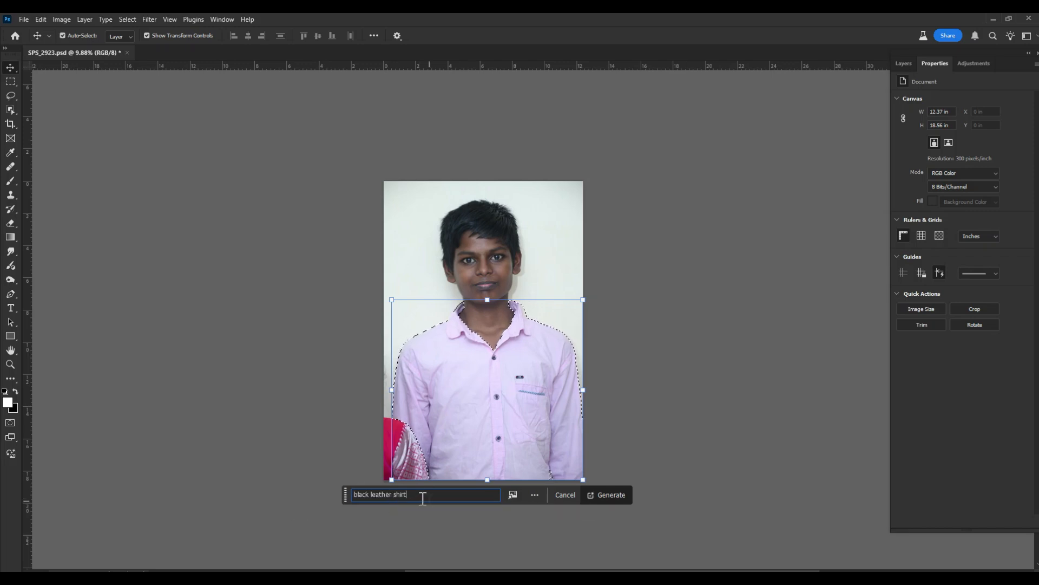
pyautogui.click(617, 495)
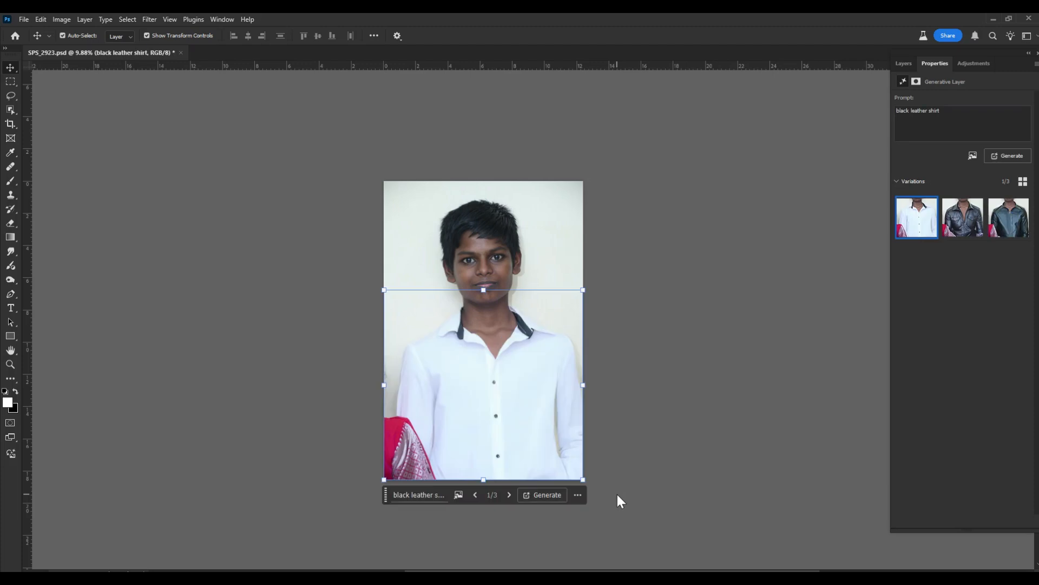
pyautogui.hotkey('ctrl', '0')
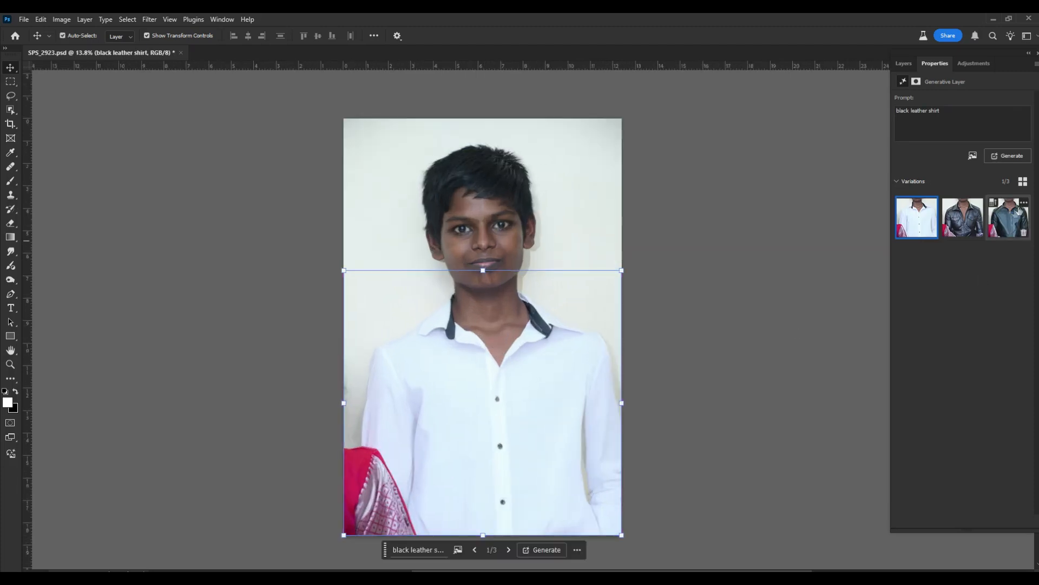
# Step: View the third shirt variation and generate another set of variations from the same prompt
pyautogui.click(1008, 219)
pyautogui.moveTo(957, 225)
pyautogui.click(1009, 156)
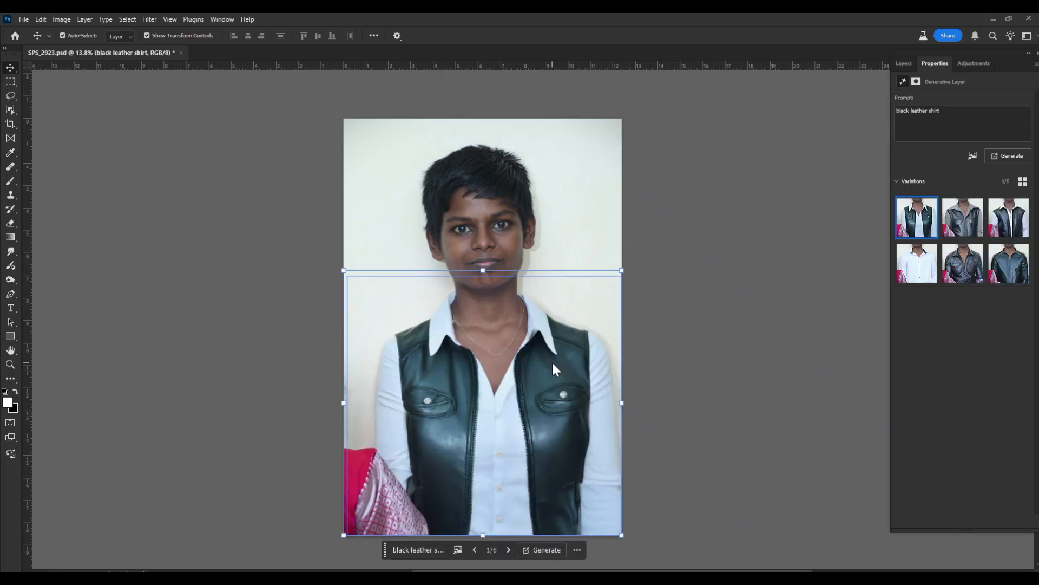
# Step: Compare the generated outfits and choose the variation with the zipped leather vest over a grey striped shirt
pyautogui.moveTo(471, 418); pyautogui.dragTo(492, 417)
pyautogui.moveTo(585, 434); pyautogui.dragTo(565, 419)
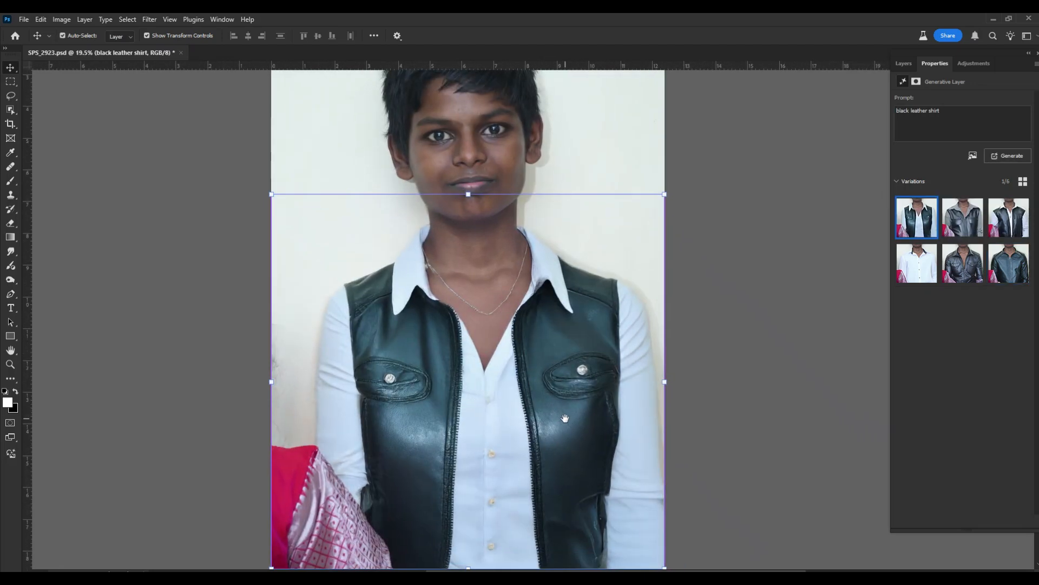
pyautogui.click(963, 221)
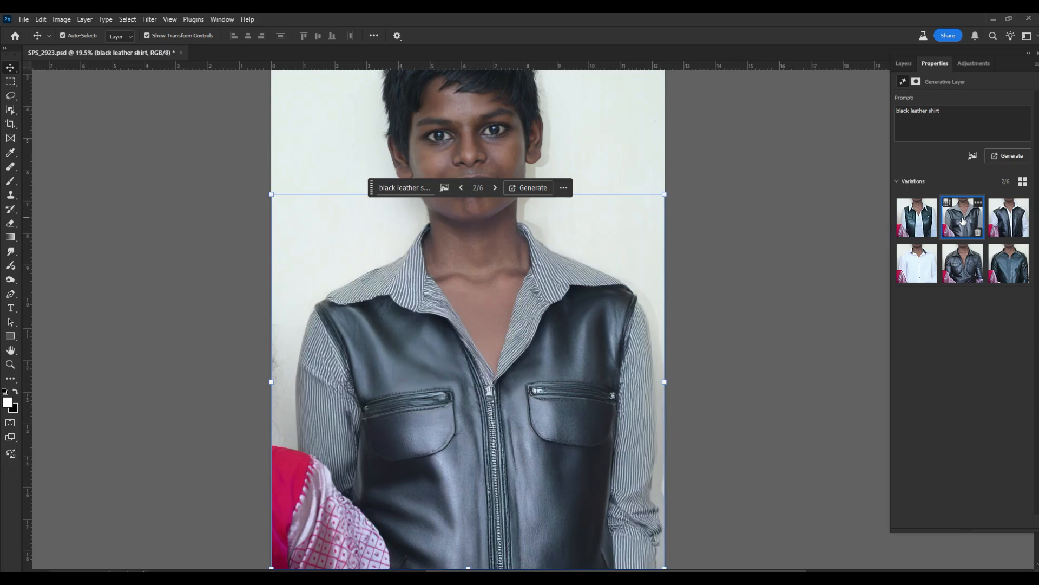
pyautogui.click(1012, 218)
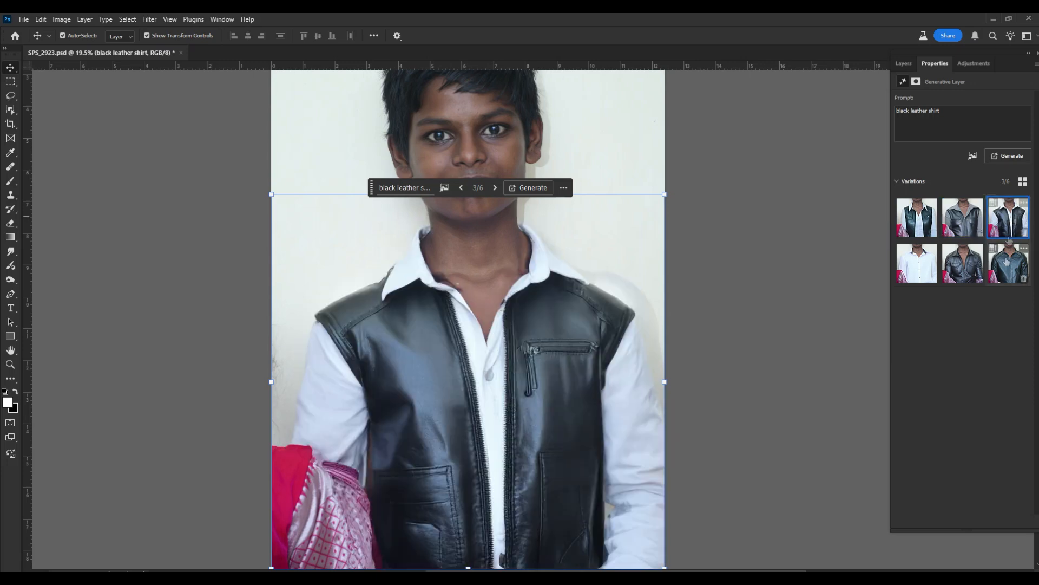
pyautogui.click(962, 263)
pyautogui.click(963, 219)
pyautogui.click(921, 223)
pyautogui.click(915, 262)
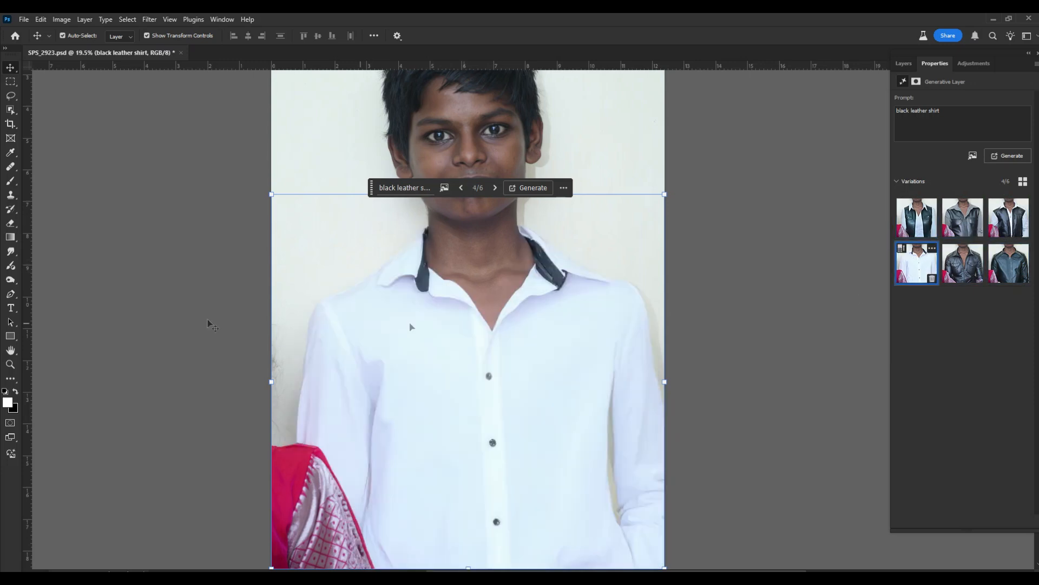
pyautogui.click(1008, 264)
pyautogui.click(1009, 222)
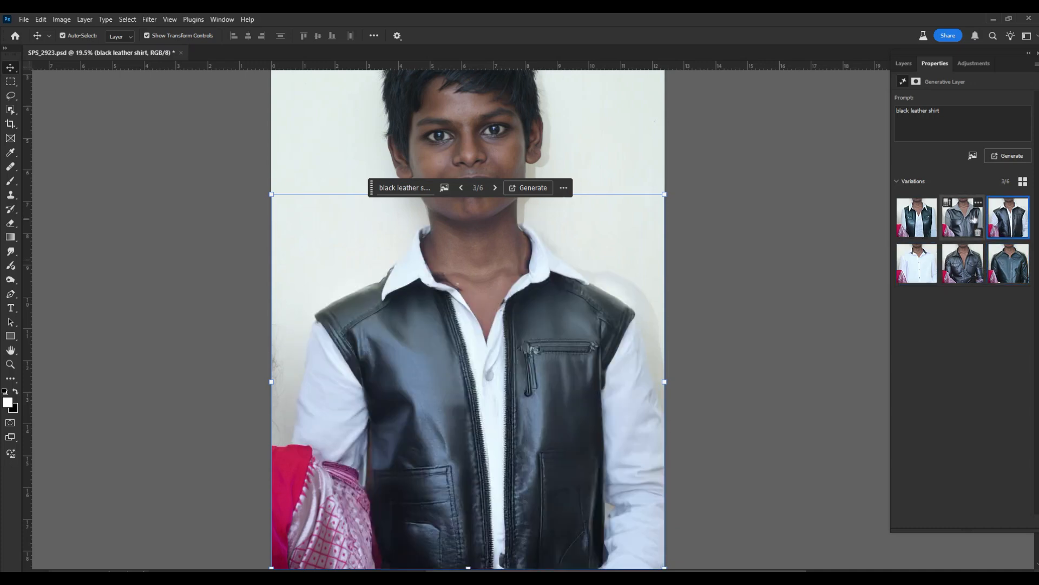
pyautogui.click(967, 218)
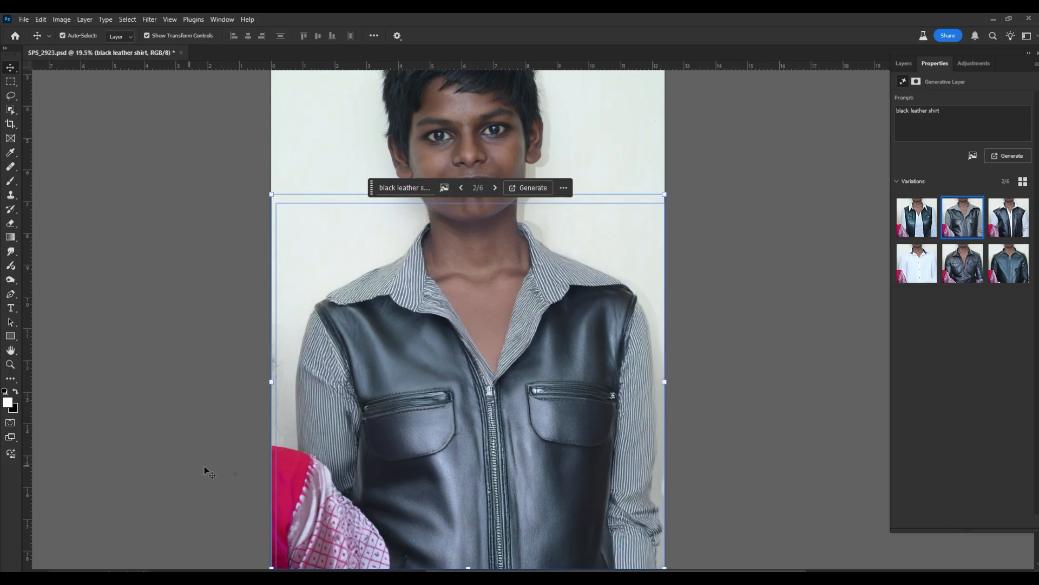
# Step: Select the pink cloth in the photo's lower-left corner with two combined rectangular marquees, including the adjoining sleeve and vest edge
pyautogui.moveTo(377, 498); pyautogui.dragTo(426, 390)
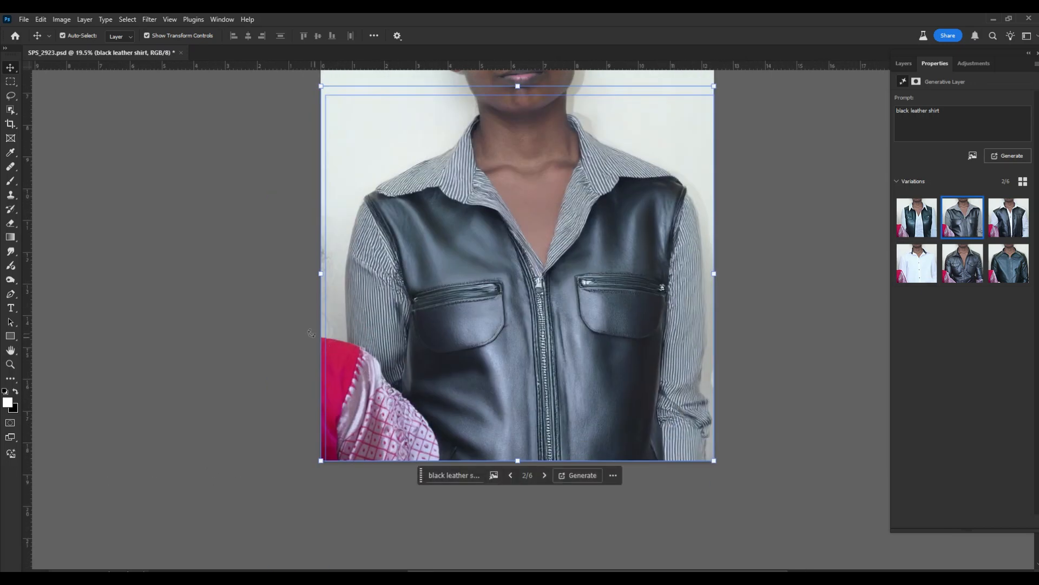
pyautogui.press('m')
pyautogui.moveTo(293, 303); pyautogui.dragTo(436, 490)
pyautogui.moveTo(475, 390); pyautogui.dragTo(409, 472)
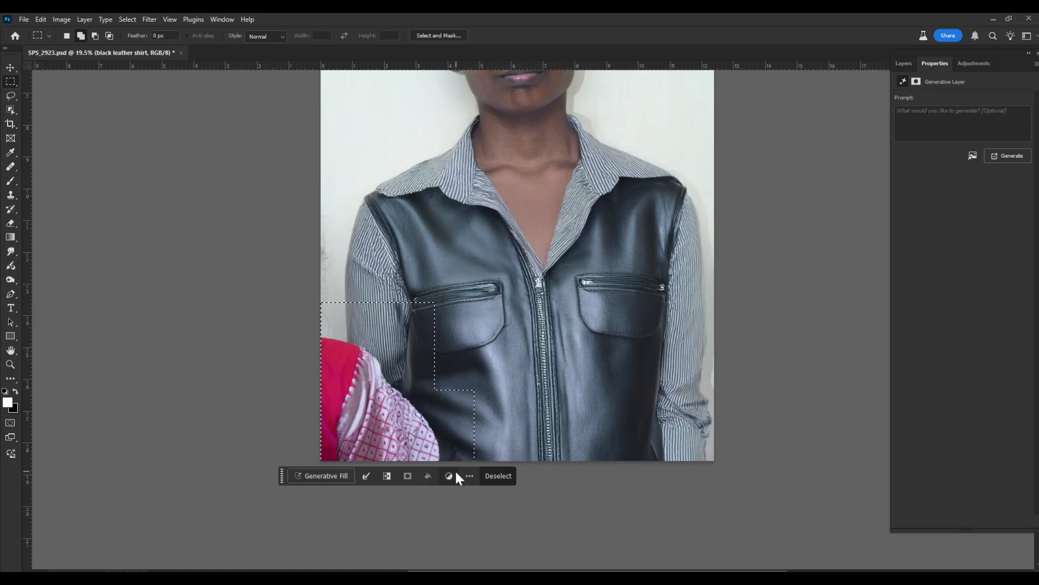
# Step: Run Generative Fill on the pink cloth selection with the prompt "remove"
pyautogui.click(327, 475)
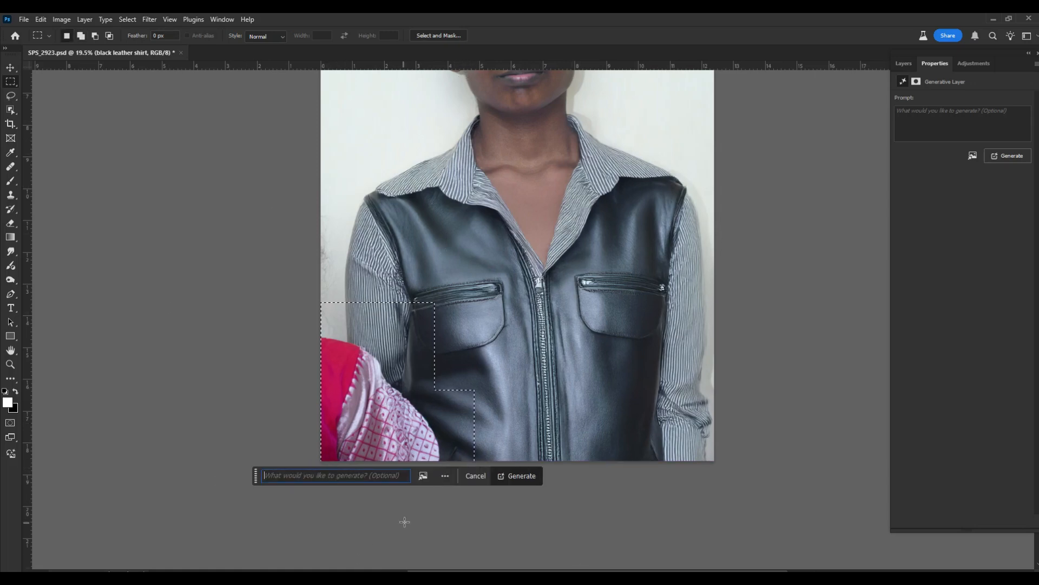
pyautogui.write('remove')
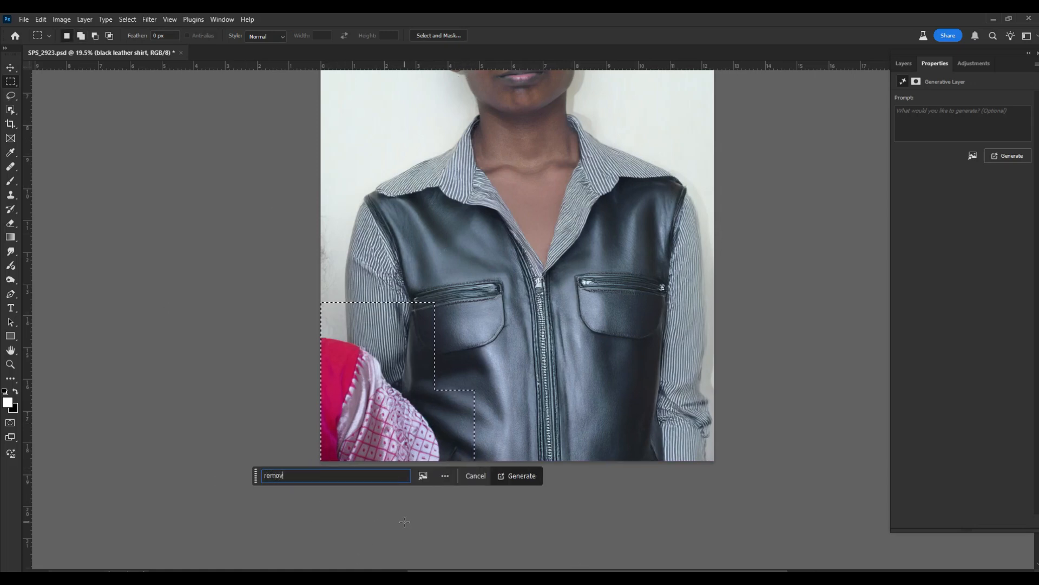
pyautogui.click(530, 476)
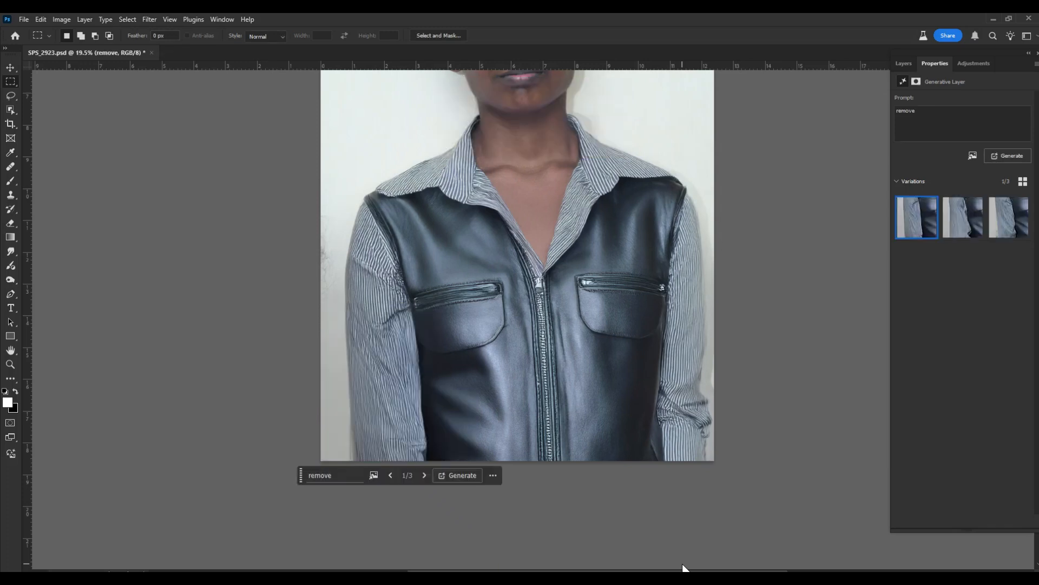
# Step: Compare the variations of the cloth removal and choose the third one for the striped sleeve
pyautogui.click(963, 219)
pyautogui.click(994, 234)
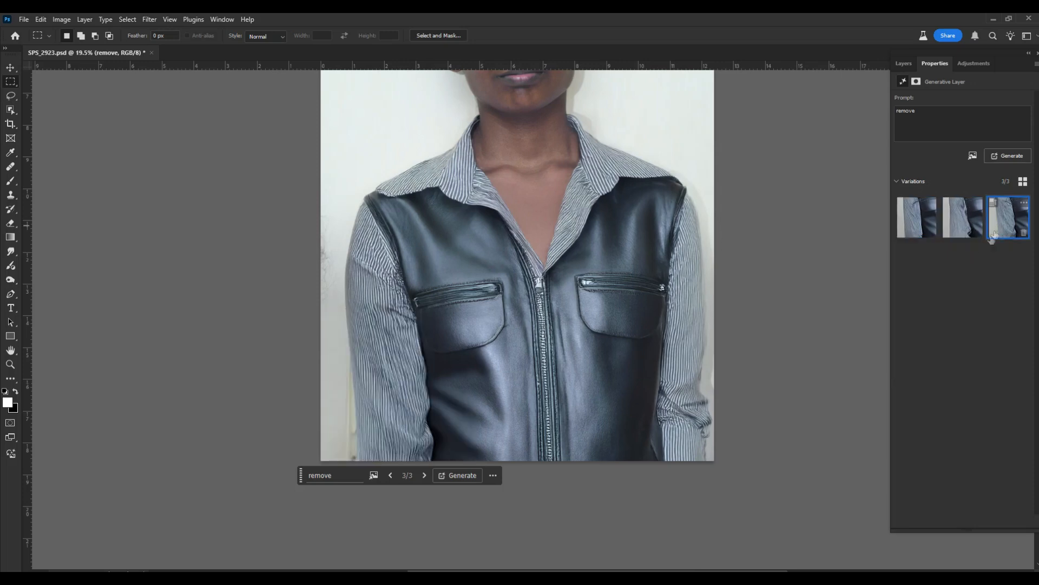
pyautogui.scroll(3, 626, 359)
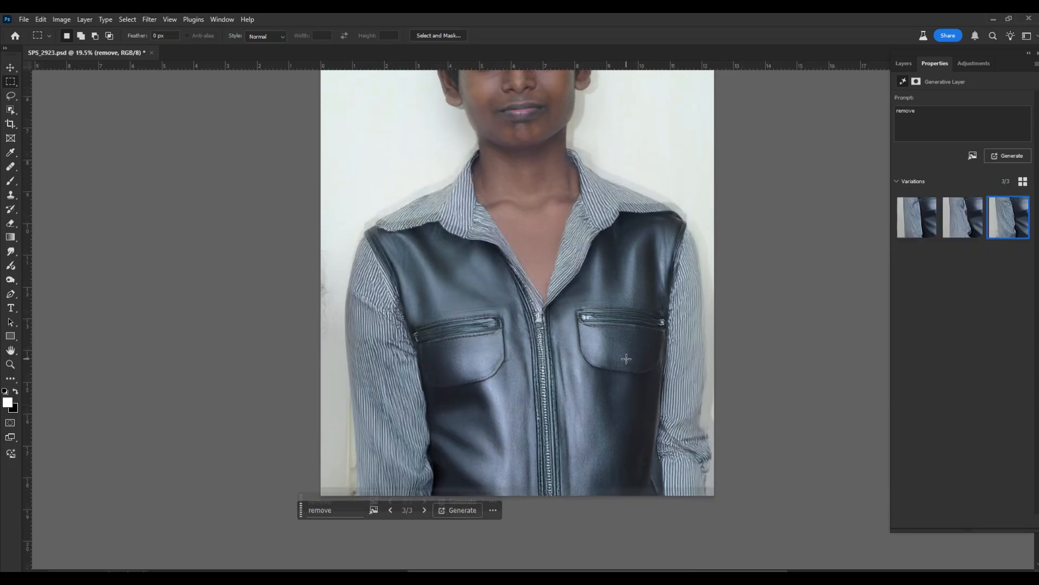
pyautogui.click(962, 218)
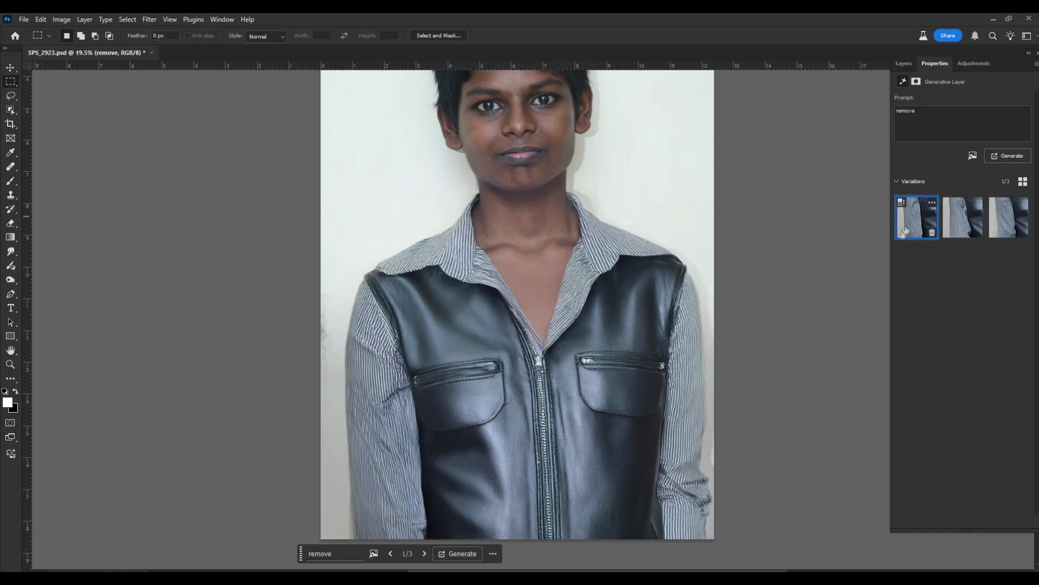
pyautogui.click(1008, 217)
pyautogui.scroll(4, 874, 274)
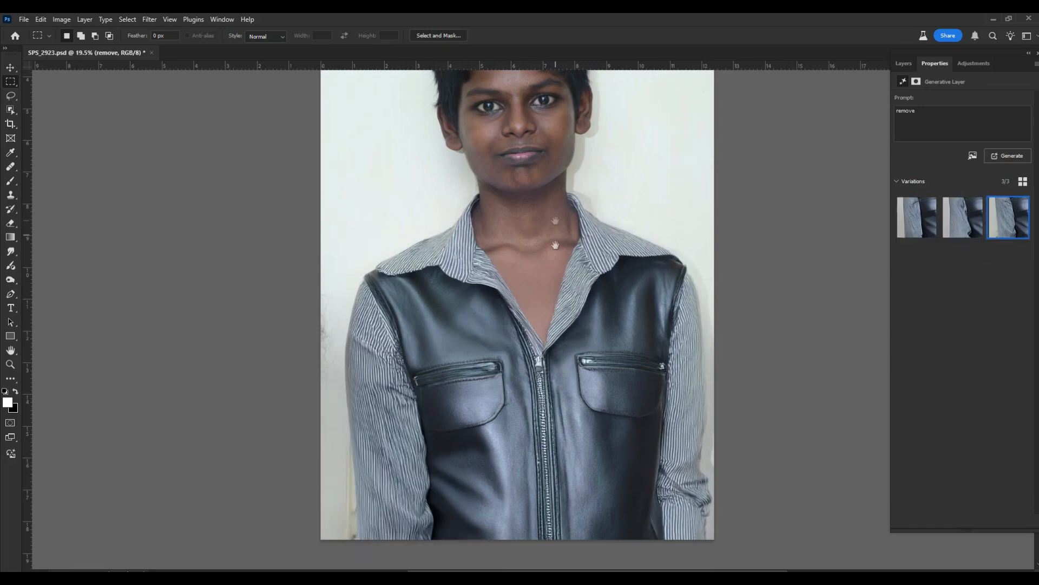
# Step: Merge the "remove" and "black leather shirt" layers, and merge the result down into the Background layer
pyautogui.click(903, 63)
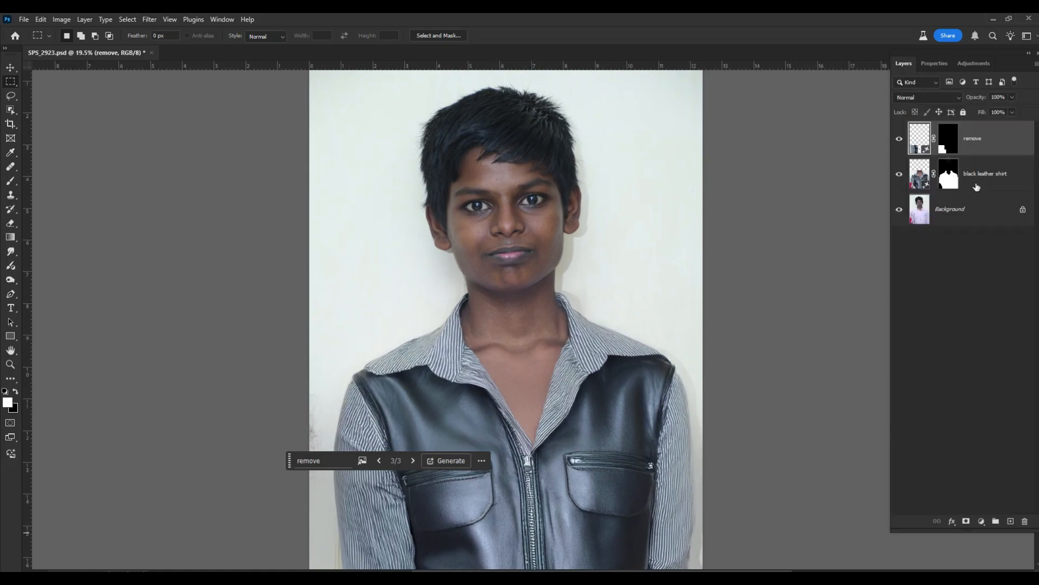
pyautogui.keyDown('ctrl'); pyautogui.click(993, 186); pyautogui.keyUp('ctrl')
pyautogui.hotkey('ctrl', 'e')
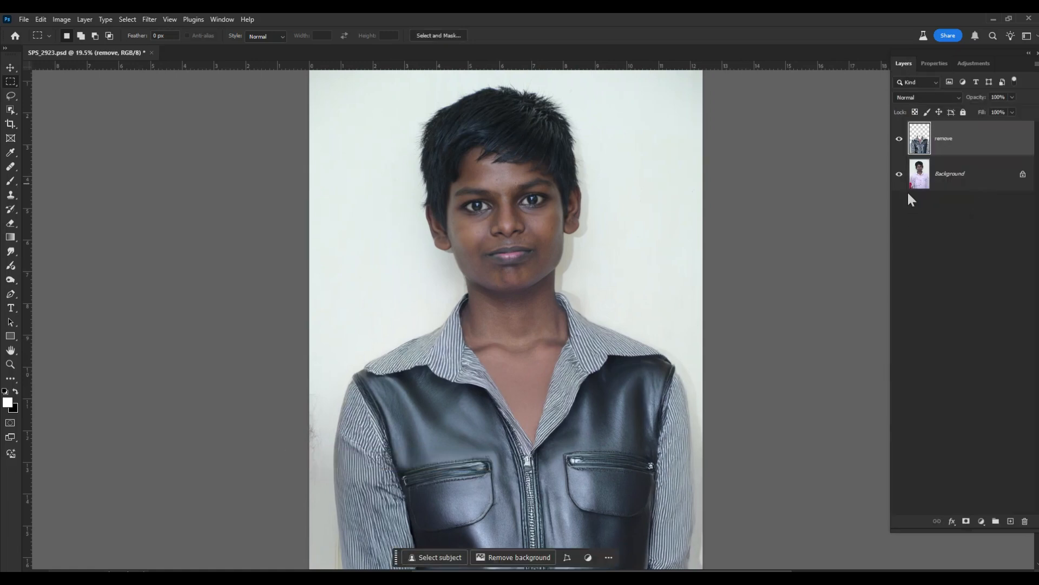
pyautogui.hotkey('ctrl', 'e')
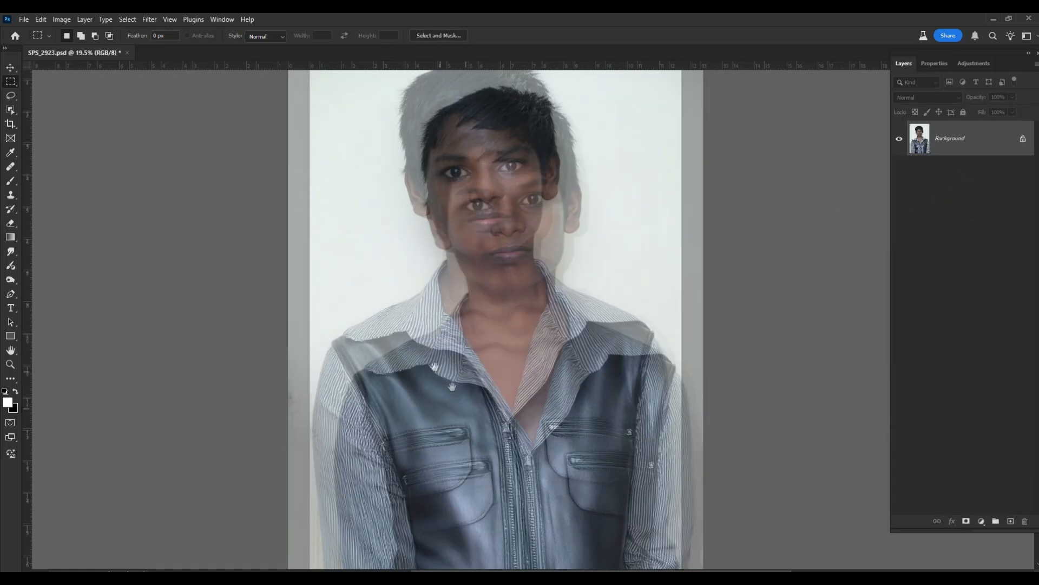
pyautogui.moveTo(418, 396); pyautogui.dragTo(401, 455)
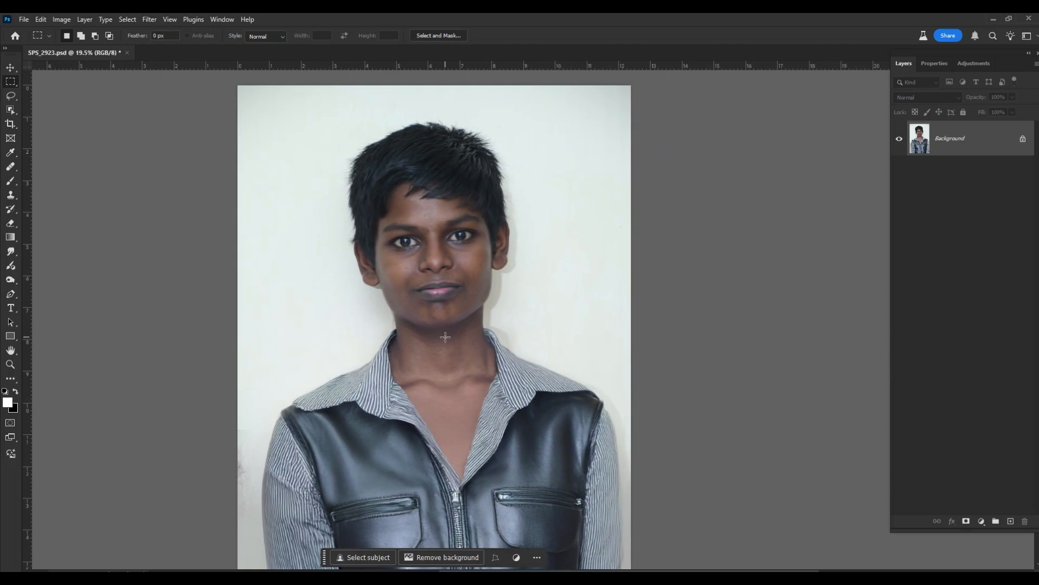
# Step: Use the Object Selection tool's people detection to choose the mouth, ears and facial skin
pyautogui.press('v')
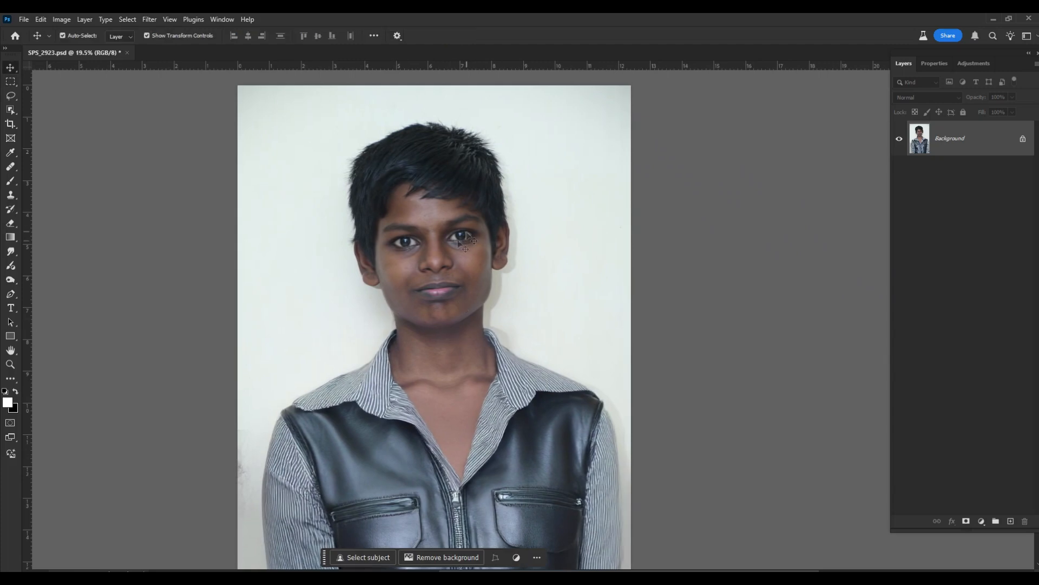
pyautogui.click(10, 110)
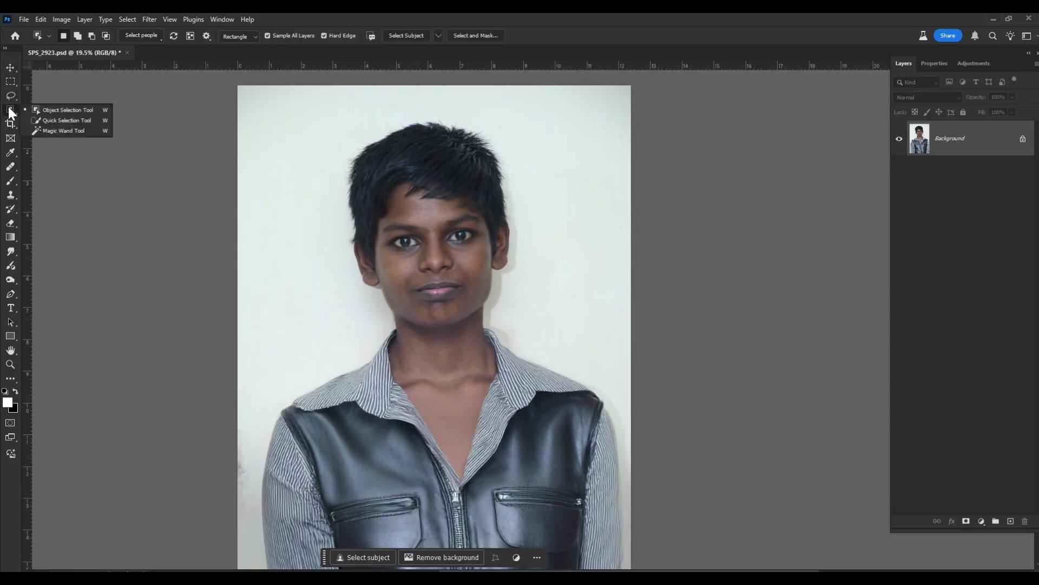
pyautogui.click(44, 110)
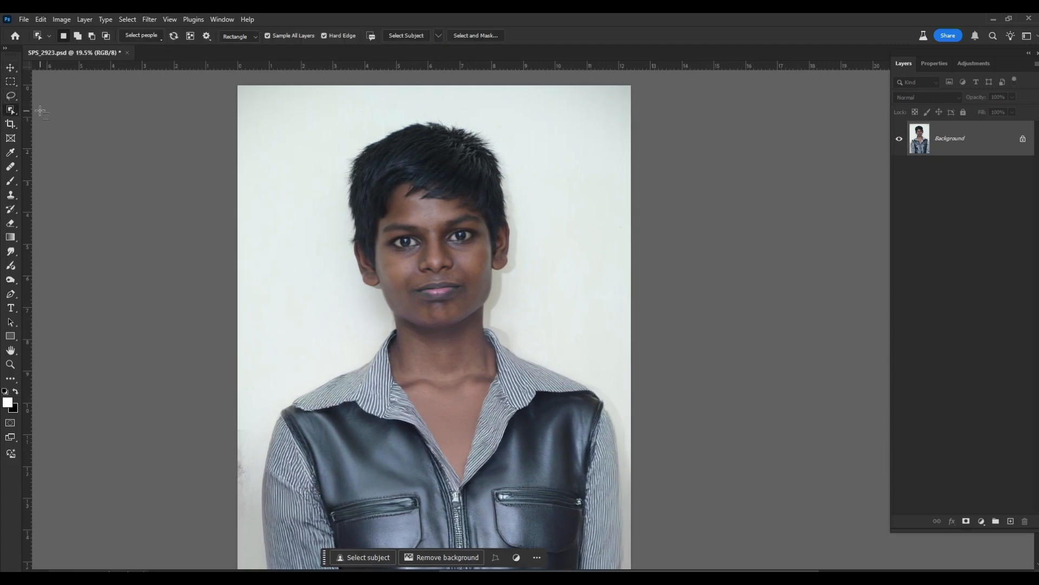
pyautogui.click(150, 37)
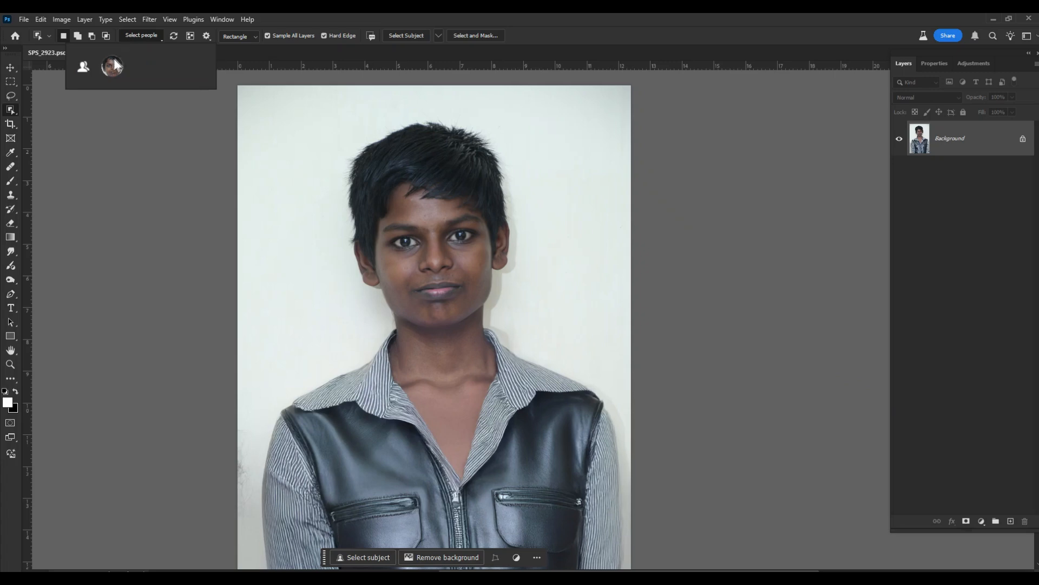
pyautogui.click(82, 68)
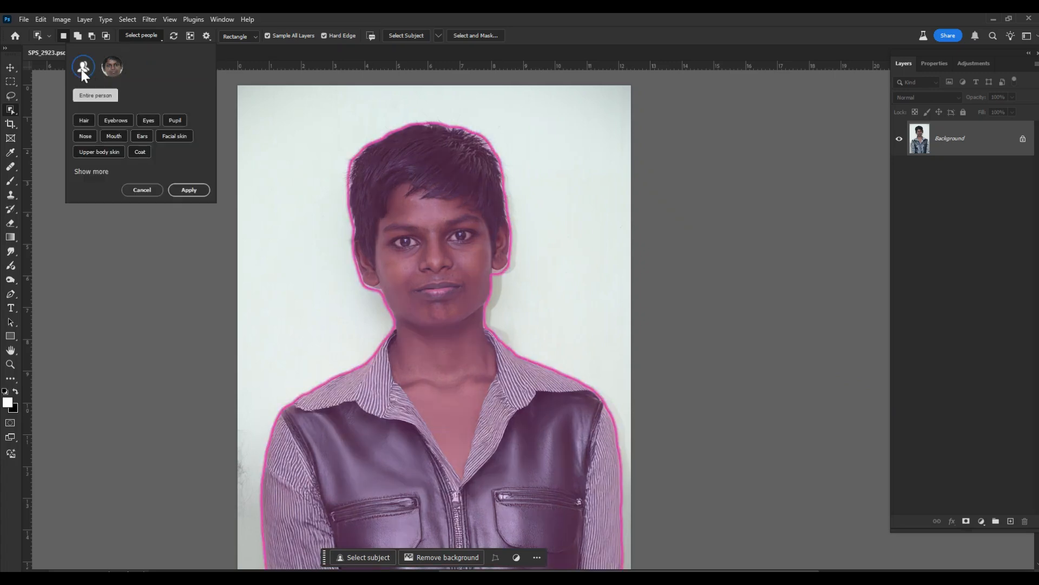
pyautogui.click(115, 136)
pyautogui.click(143, 135)
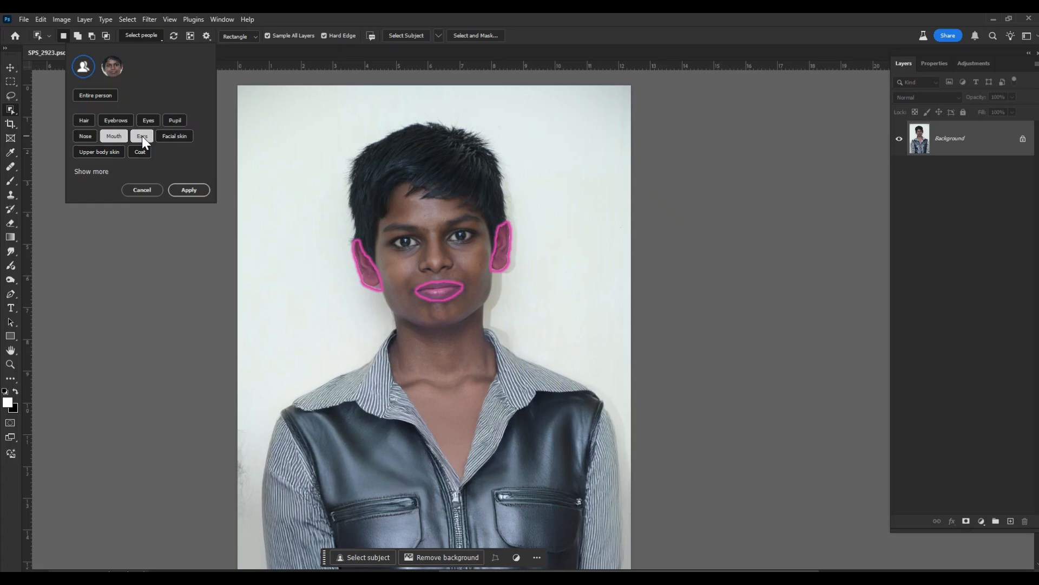
pyautogui.click(171, 136)
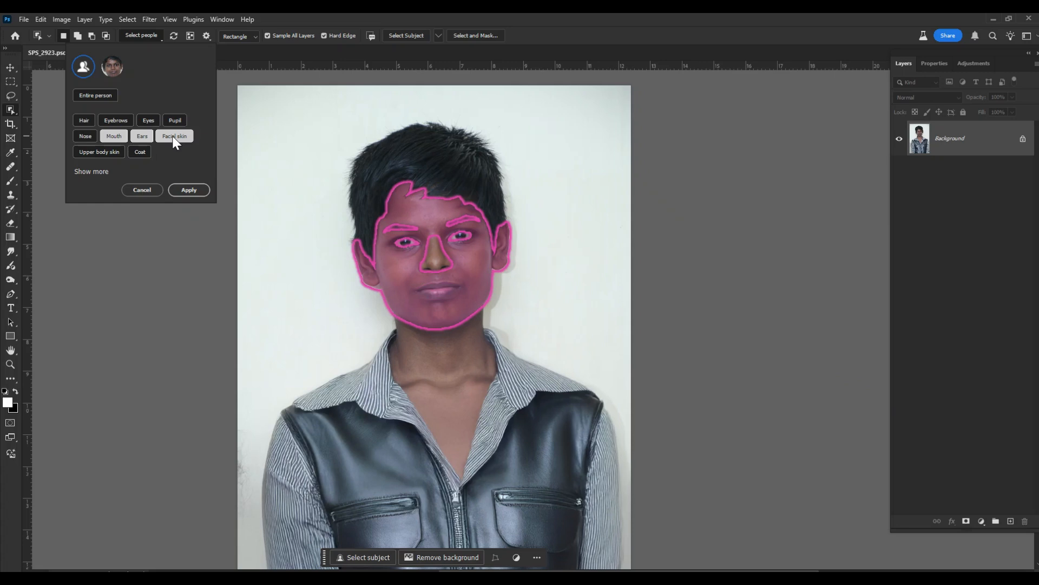
# Step: Add the pupils, eyes, eyebrows, hair, nose and upper body skin to the people selection and apply it
pyautogui.click(174, 120)
pyautogui.click(142, 120)
pyautogui.click(110, 122)
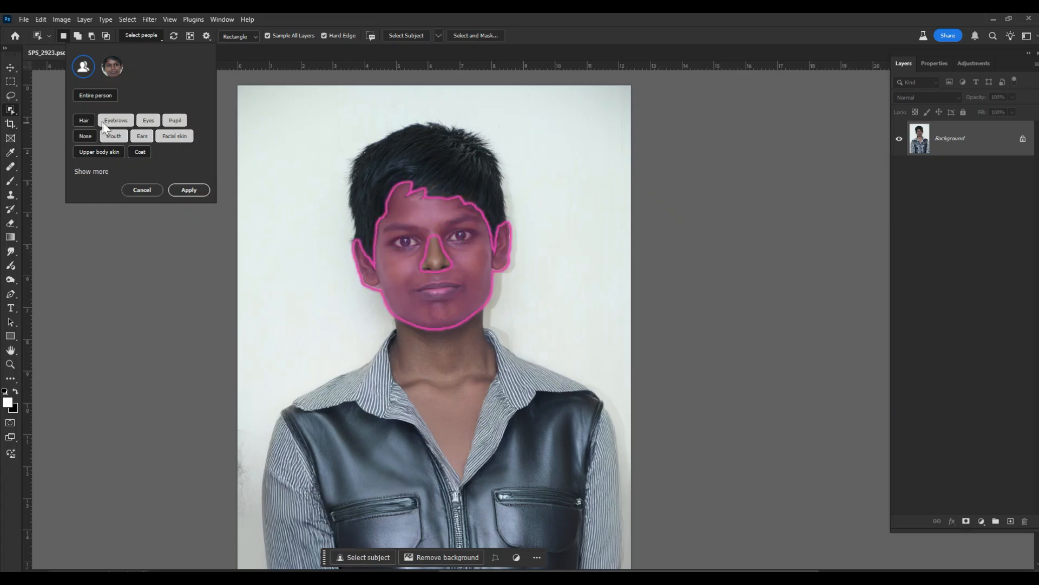
pyautogui.click(85, 120)
pyautogui.click(87, 135)
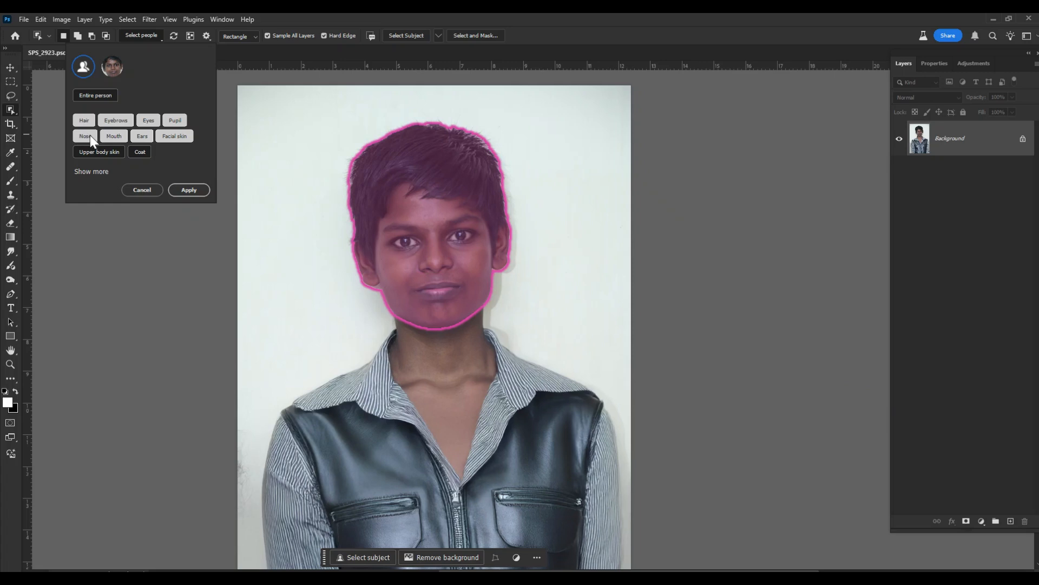
pyautogui.click(102, 148)
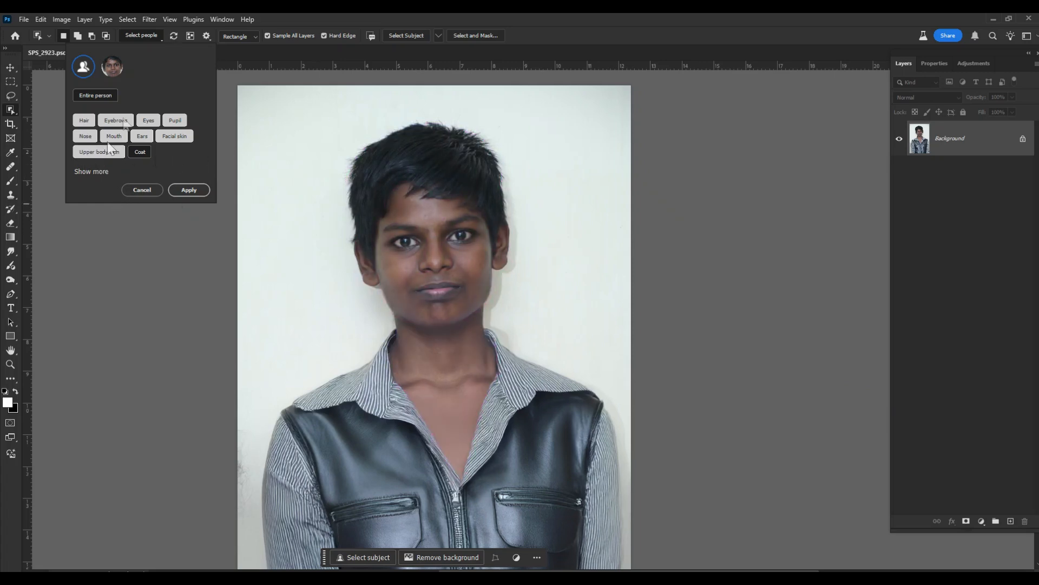
pyautogui.click(188, 190)
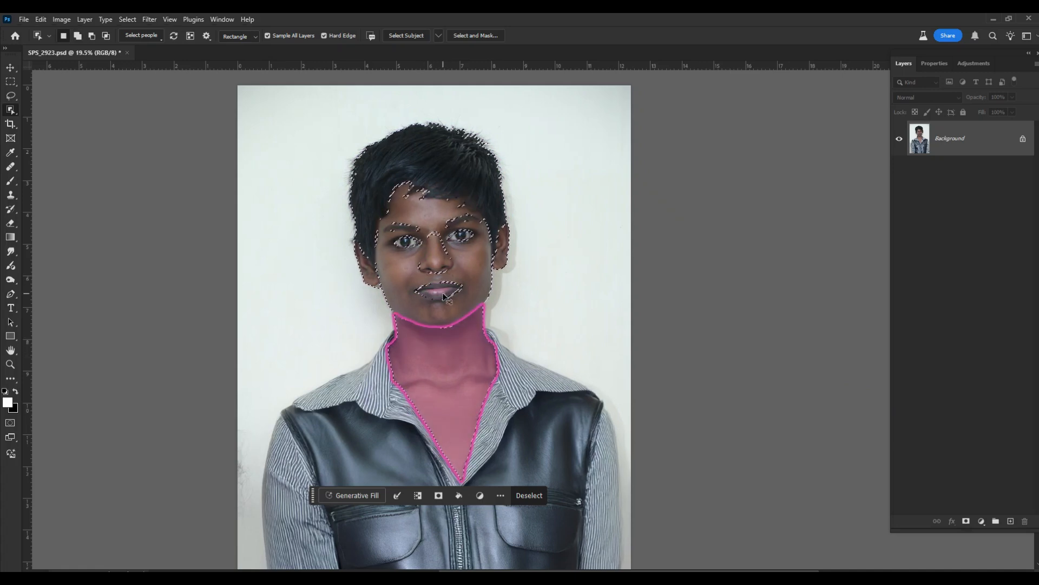
# Step: Feather the head and skin selection by 70 pixels
pyautogui.hotkey('shift', 'F6')
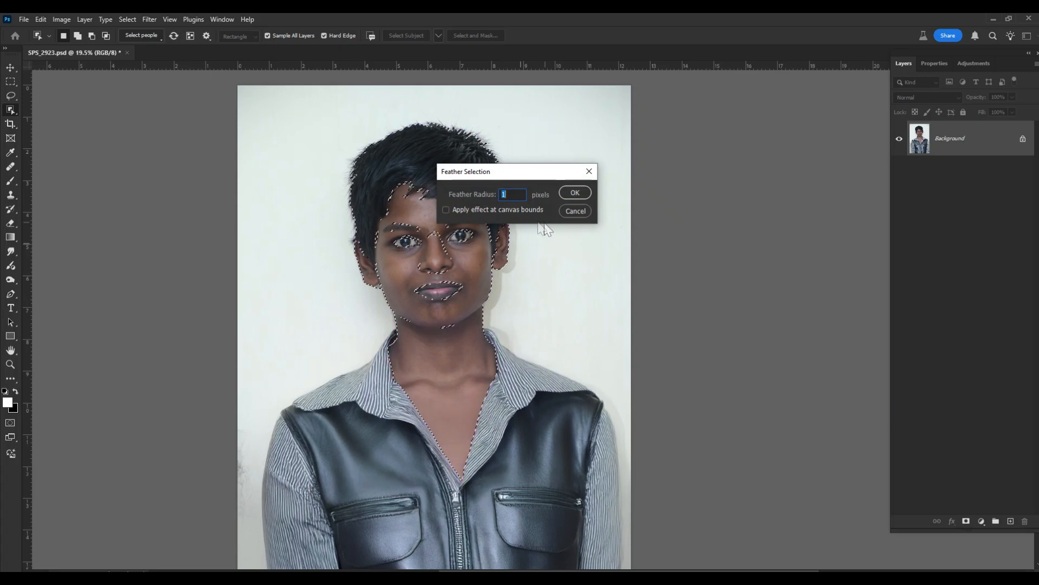
pyautogui.click(575, 211)
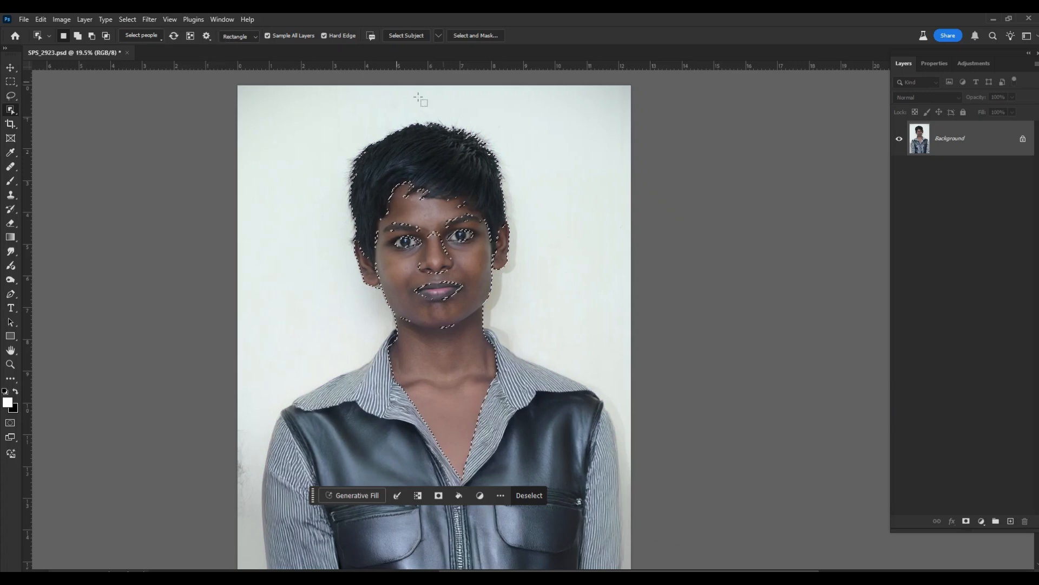
pyautogui.rightClick(441, 223)
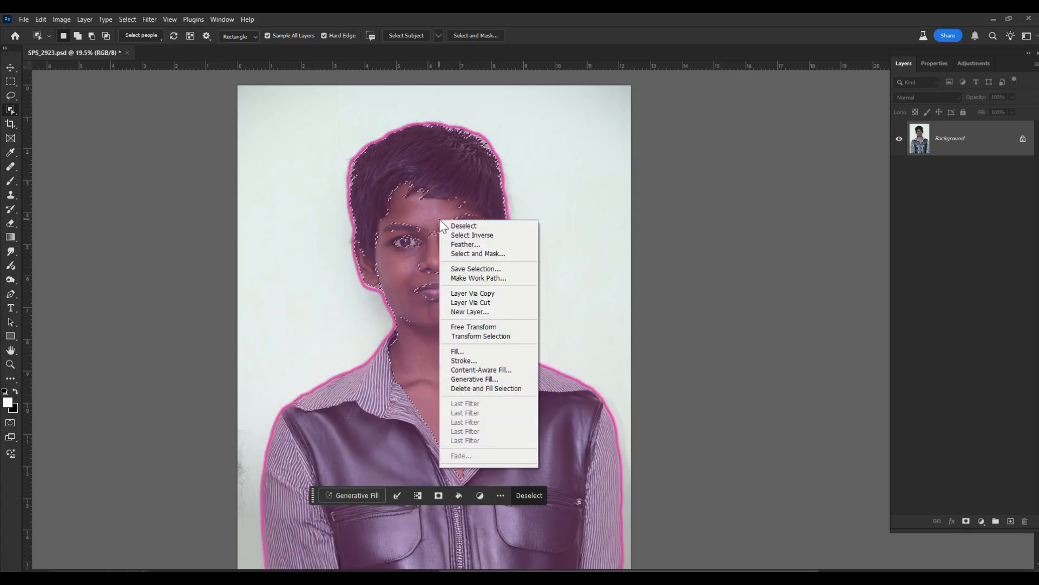
pyautogui.click(477, 245)
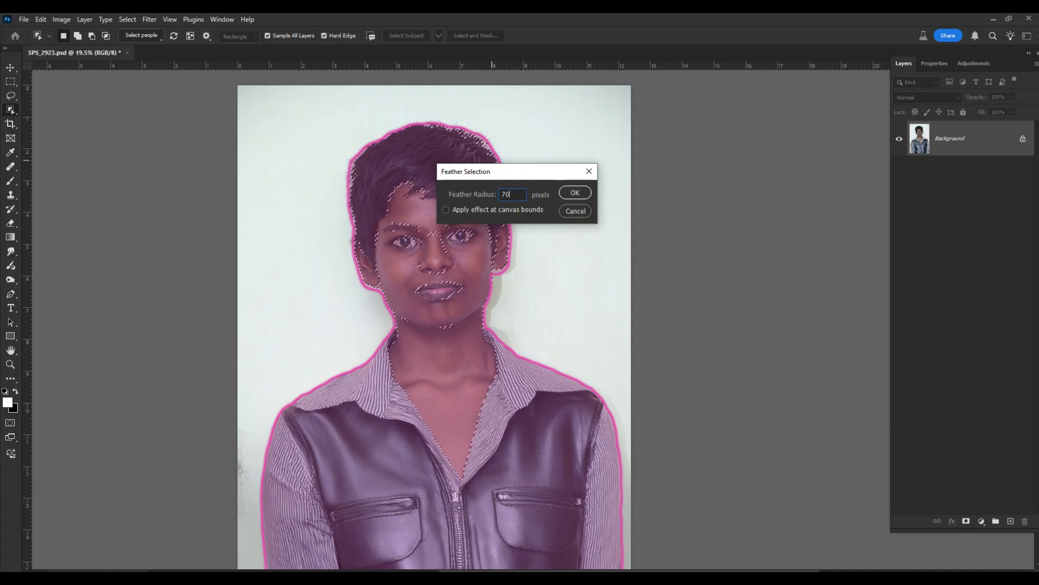
pyautogui.press('Return')
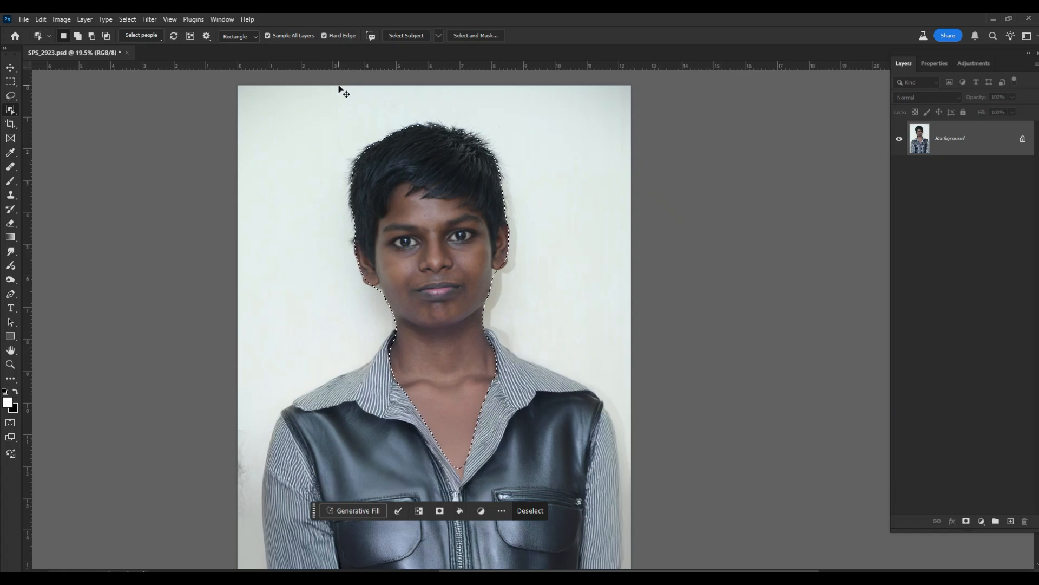
# Step: Apply the Camera Raw Filter to the selection with exposure +0.75, contrast +5, highlights -21 and shadows +10
pyautogui.click(150, 20)
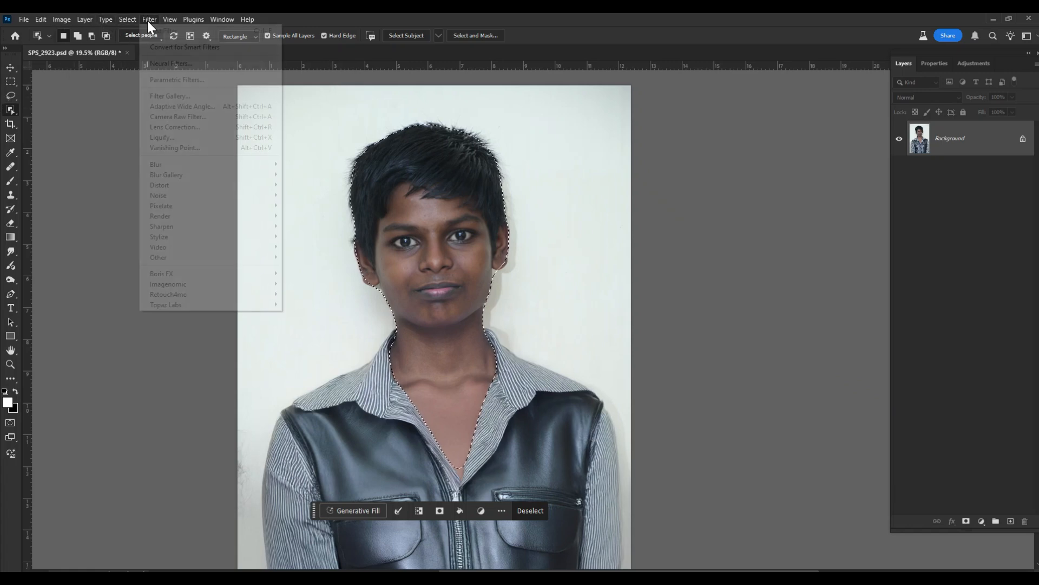
pyautogui.click(174, 116)
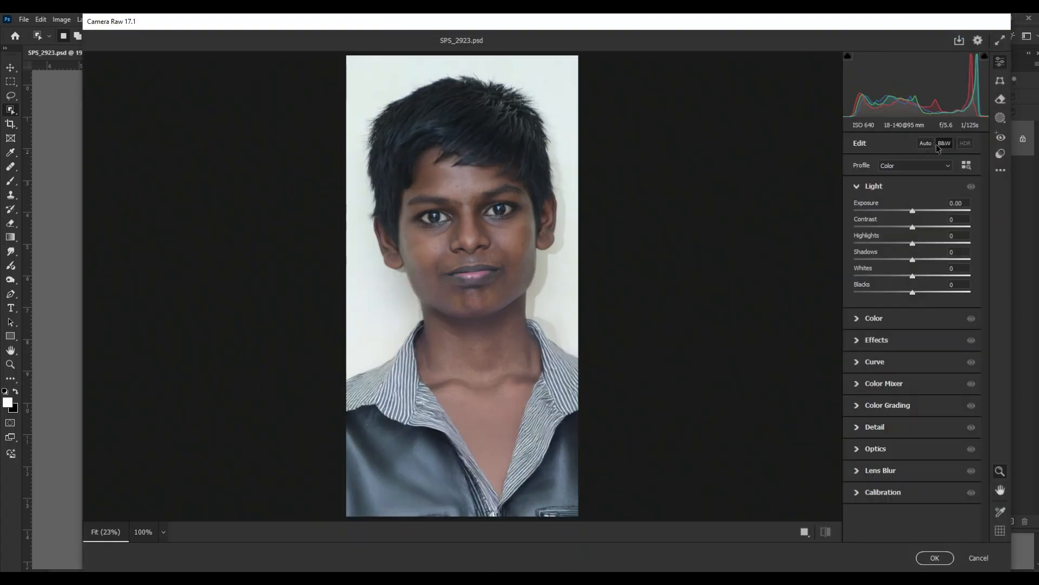
pyautogui.click(930, 143)
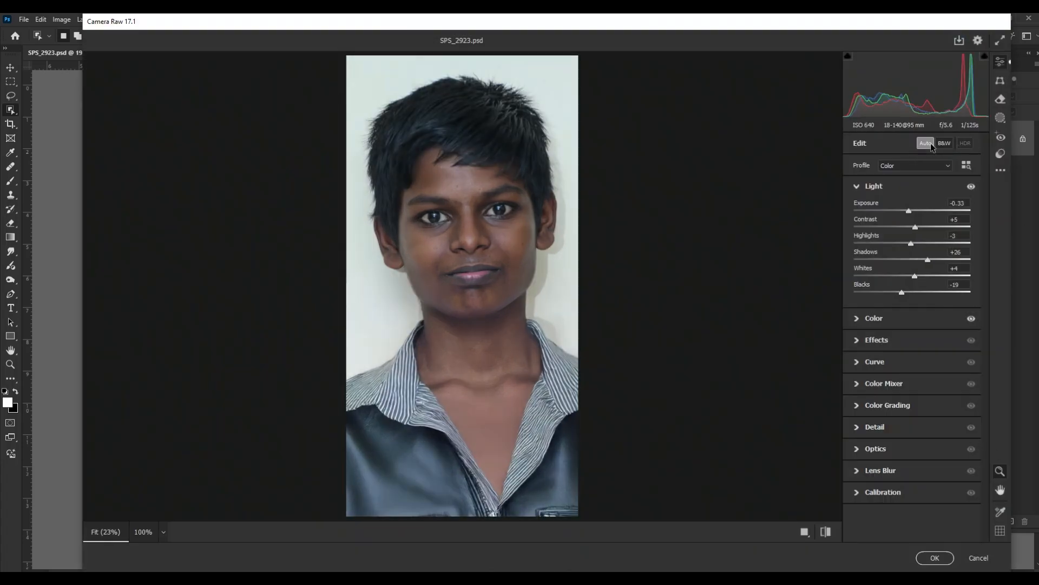
pyautogui.click(920, 213)
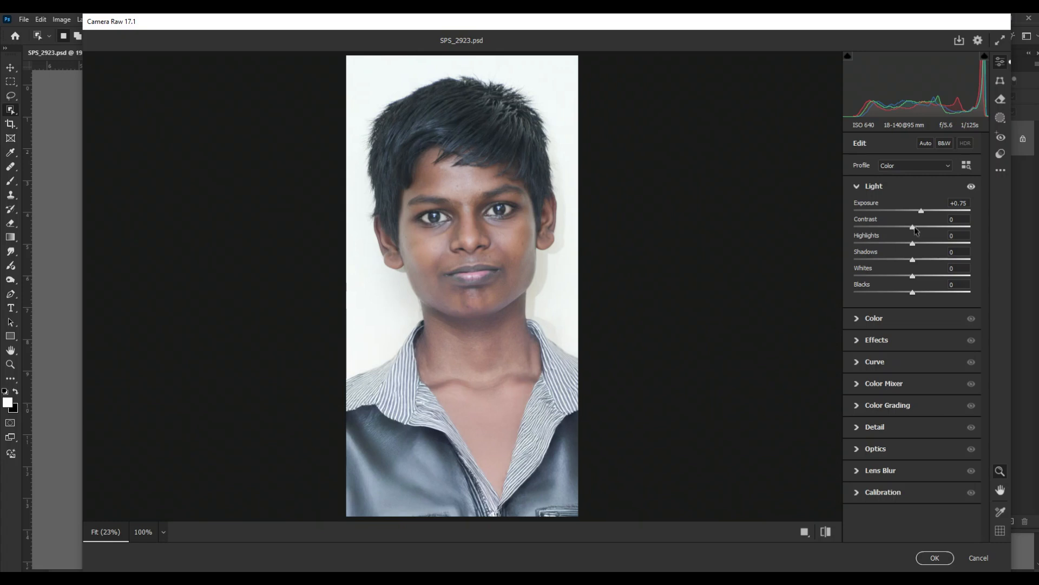
pyautogui.moveTo(912, 229); pyautogui.dragTo(918, 258)
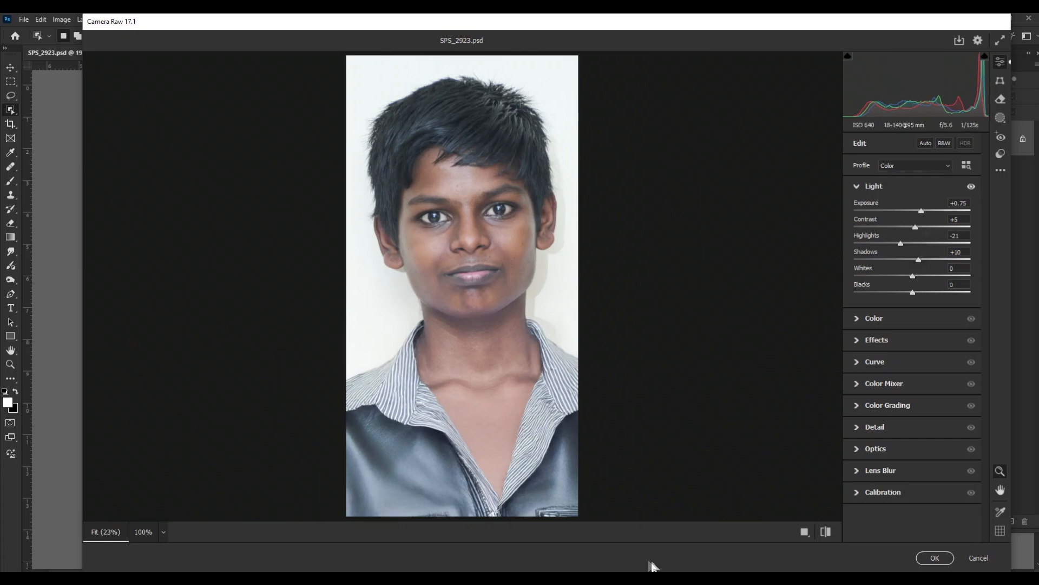
pyautogui.press('Return')
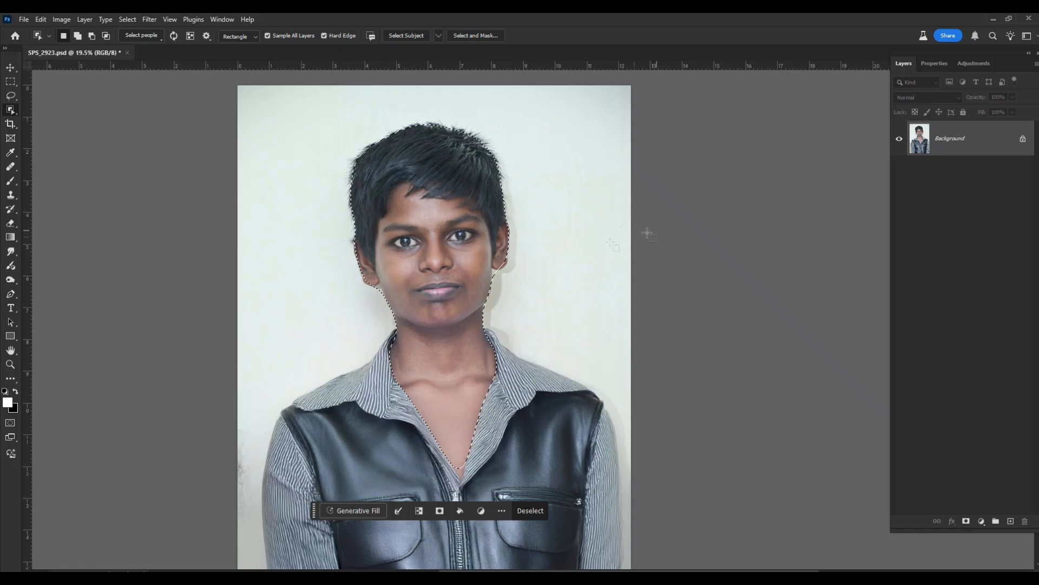
# Step: Drop the head and skin selection and select only the lips with the Object Selection tool
pyautogui.press('m')
pyautogui.click(504, 215)
pyautogui.moveTo(361, 257); pyautogui.dragTo(401, 289)
pyautogui.moveTo(566, 352); pyautogui.dragTo(456, 223)
pyautogui.moveTo(490, 287); pyautogui.dragTo(457, 244)
pyautogui.moveTo(457, 244); pyautogui.dragTo(514, 367)
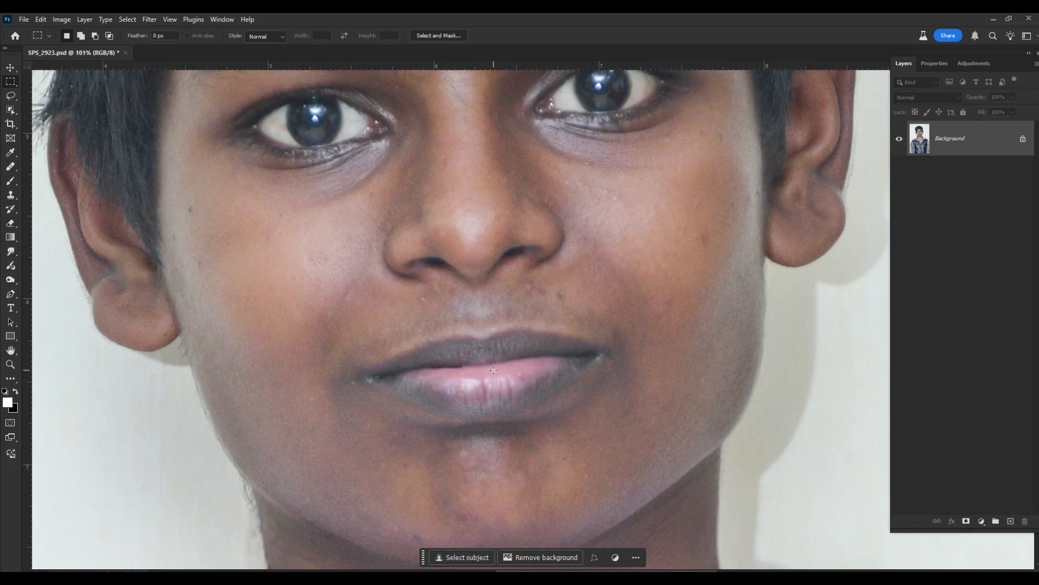
pyautogui.click(11, 110)
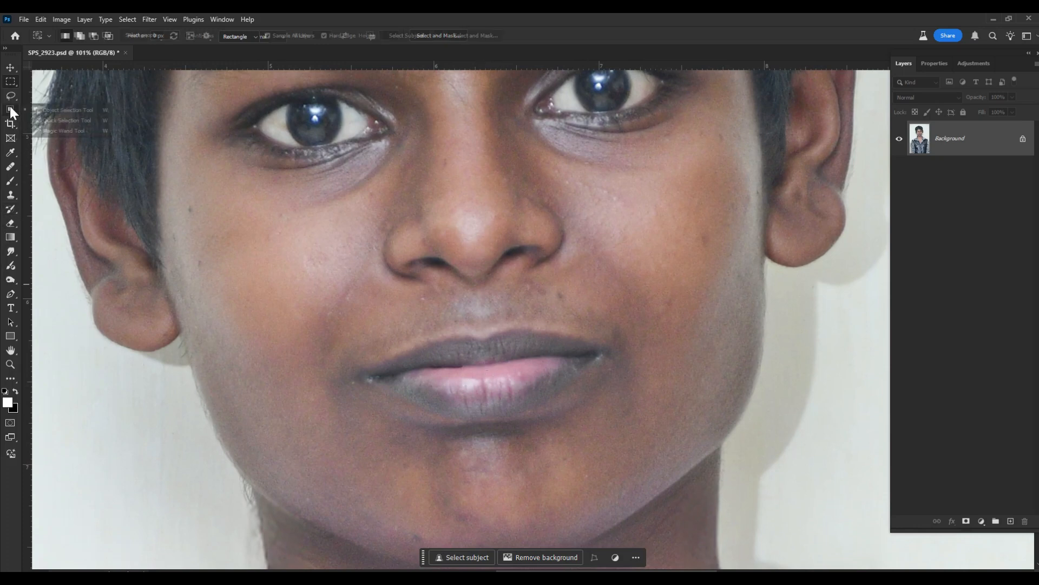
pyautogui.click(441, 372)
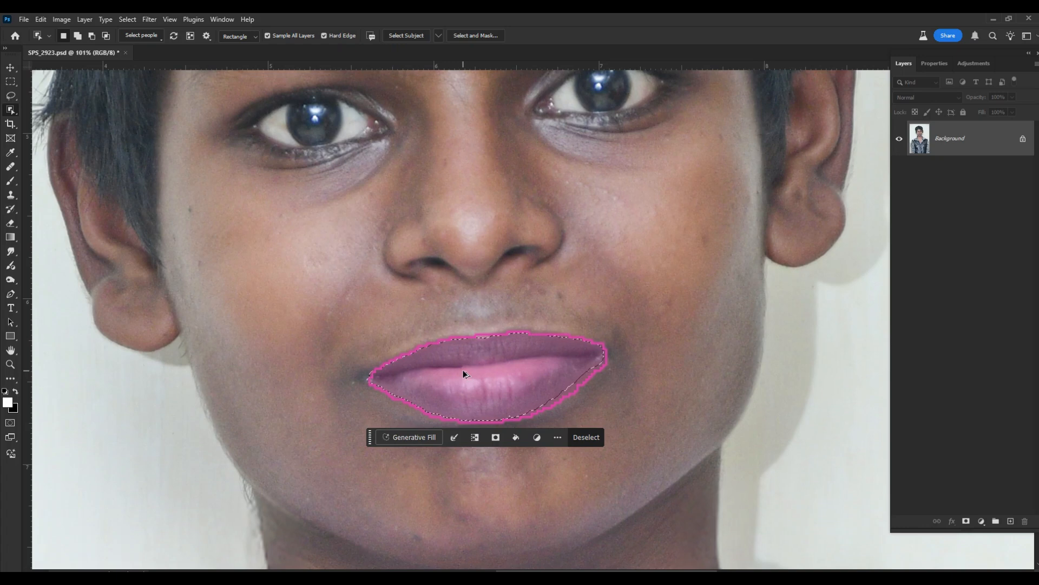
# Step: Feather the lip selection by 15 pixels and copy the lips to a new layer
pyautogui.hotkey('shift', 'F6')
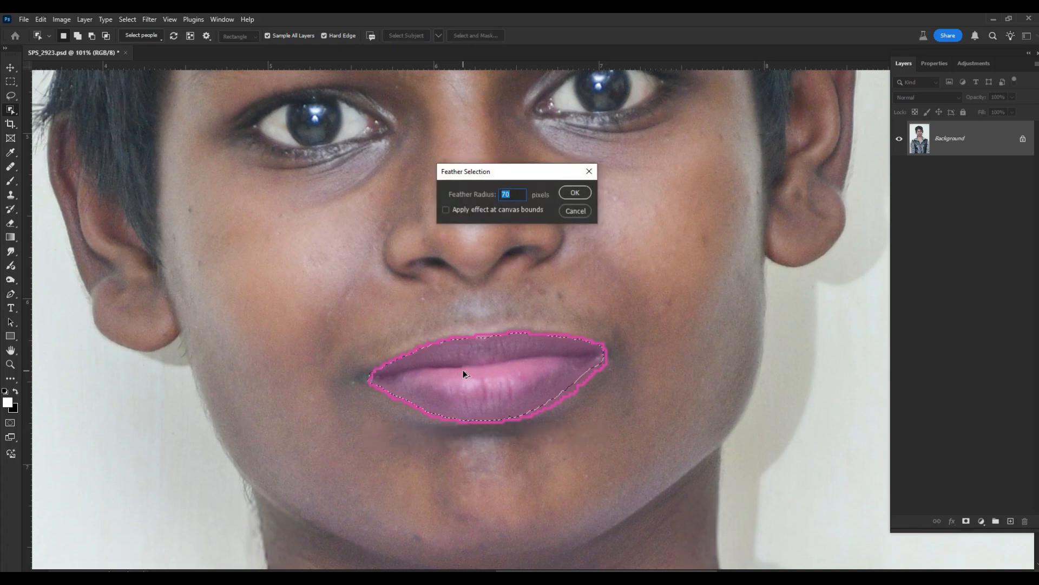
pyautogui.write('15')
pyautogui.press('Return')
pyautogui.hotkey('ctrl', 'j')
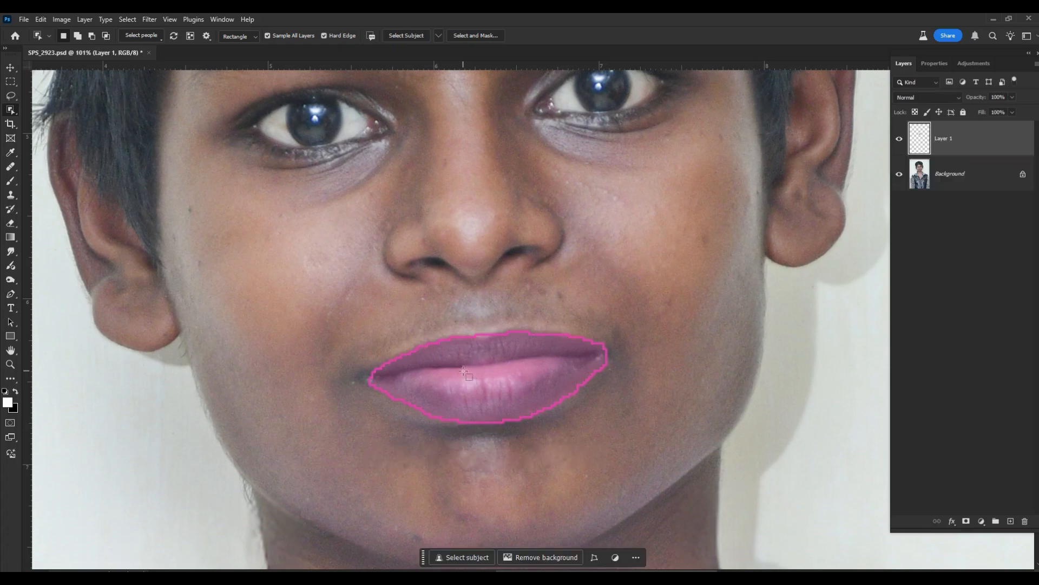
pyautogui.press('v')
pyautogui.moveTo(538, 396); pyautogui.dragTo(610, 343)
pyautogui.hotkey('ctrl', 'z')
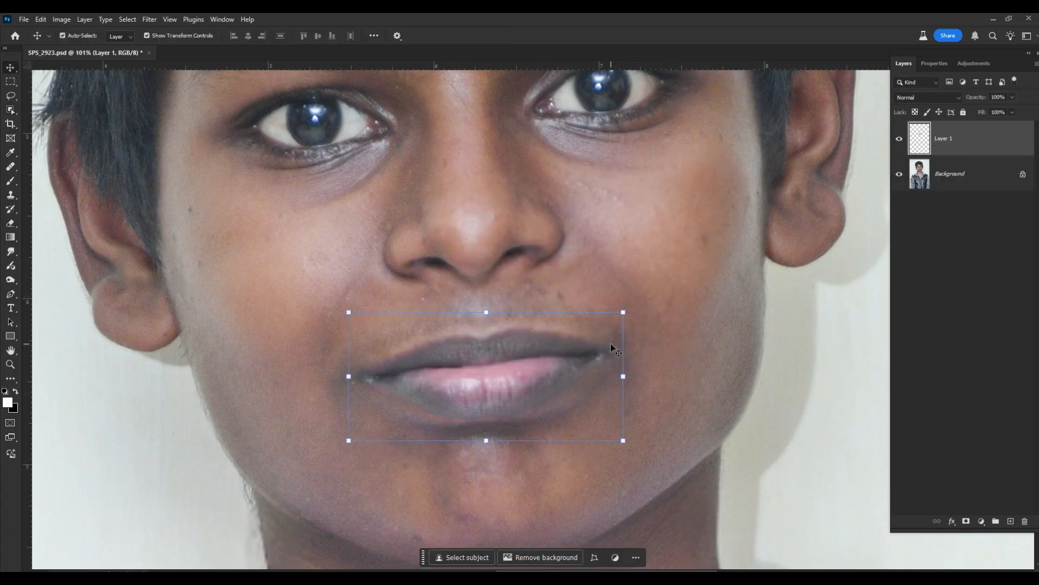
# Step: Shift the midtones of the lip layer toward red with Color Balance
pyautogui.press('ctrl')
pyautogui.hotkey('ctrl', 'b')
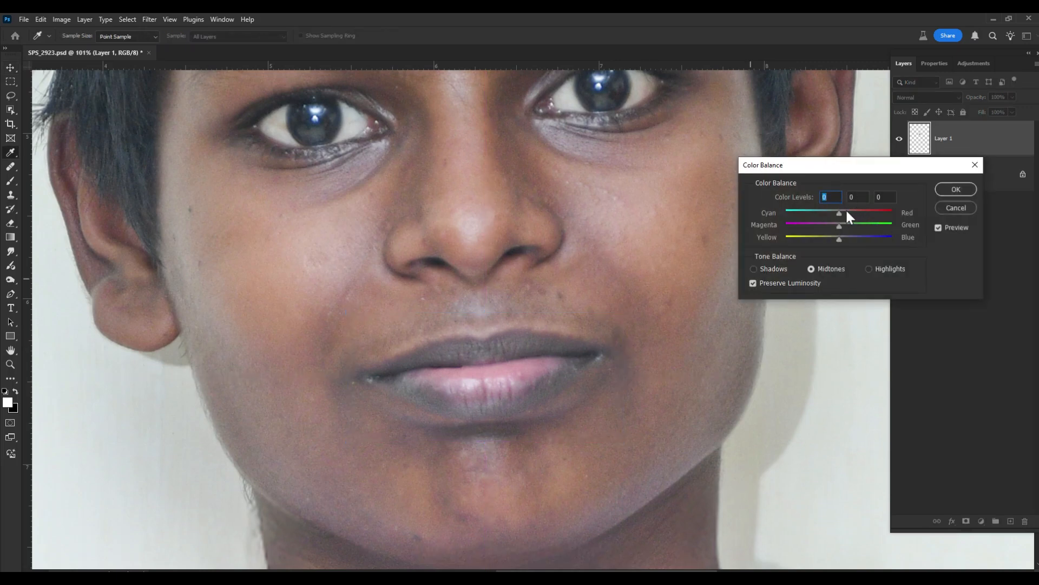
pyautogui.moveTo(860, 214)
pyautogui.mouseDown()
pyautogui.moveTo(832, 226)
pyautogui.moveTo(843, 213)
pyautogui.mouseUp()
pyautogui.click(956, 189)
pyautogui.press('v')
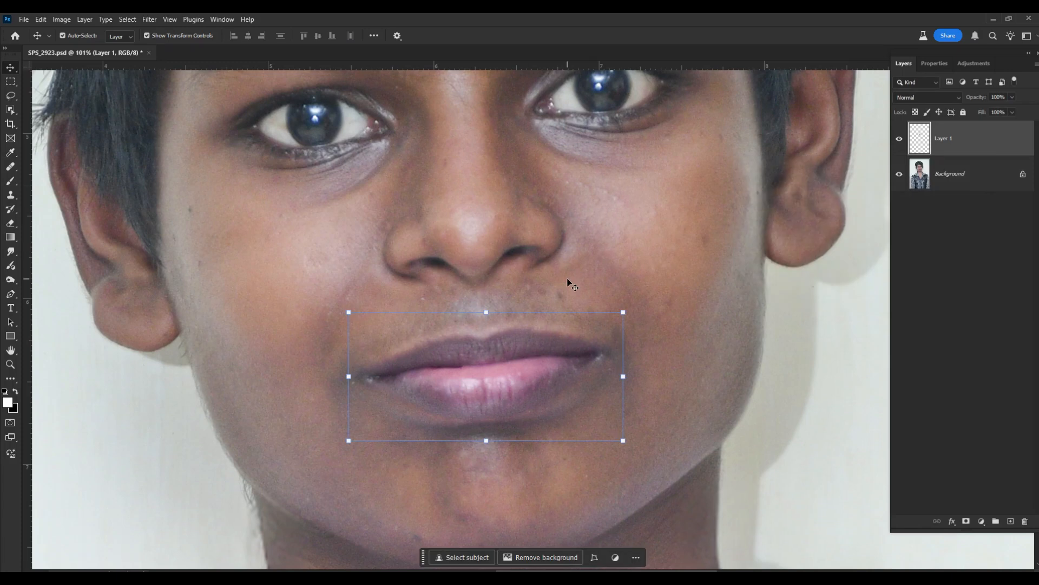
# Step: Merge the recolored lip layer down into the Background layer, and remove the photo's background
pyautogui.hotkey('ctrl', '0')
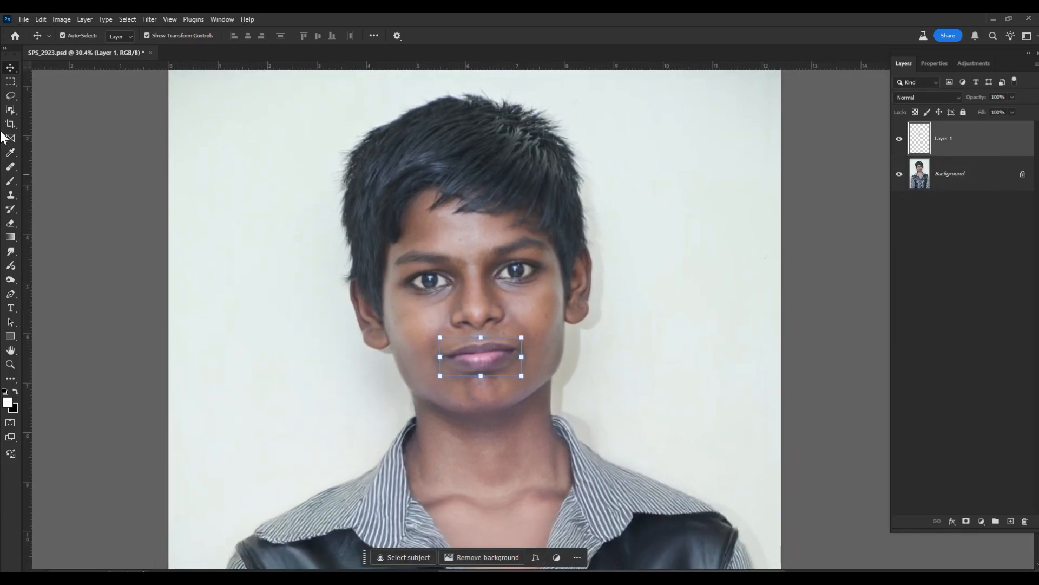
pyautogui.press('m')
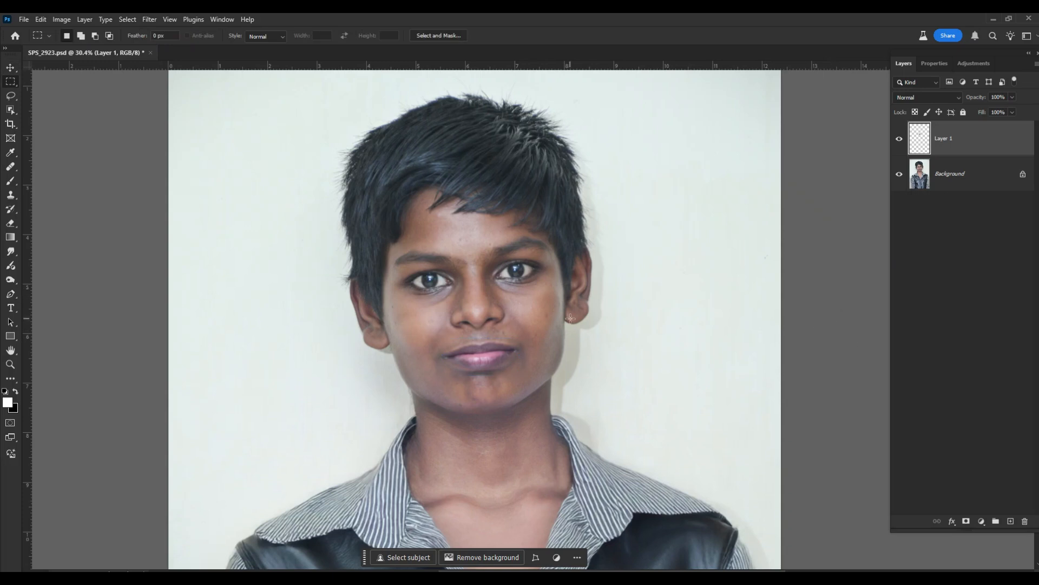
pyautogui.press('v')
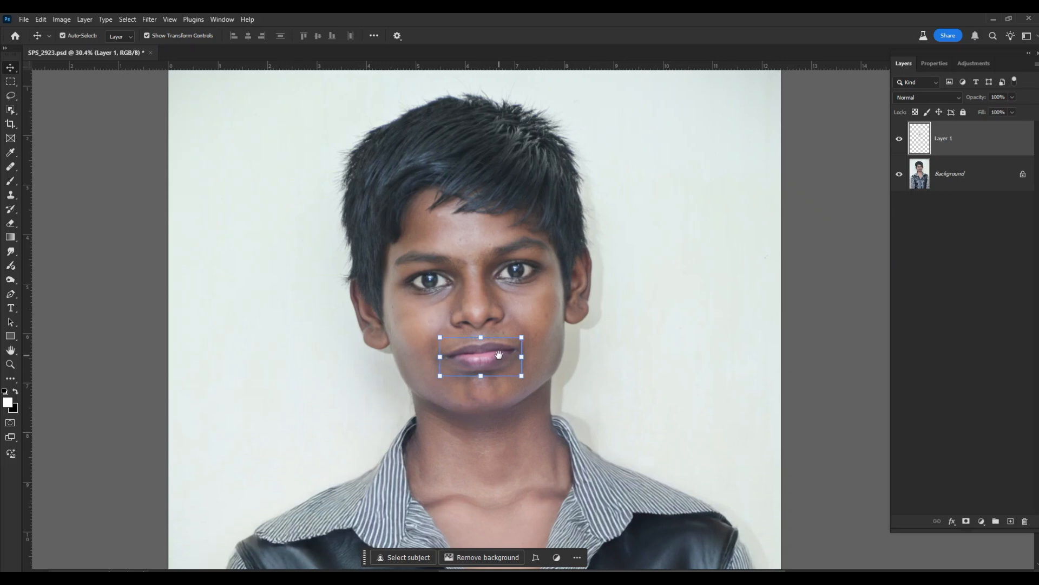
pyautogui.scroll(-3, 499, 354)
pyautogui.scroll(-5, 510, 430)
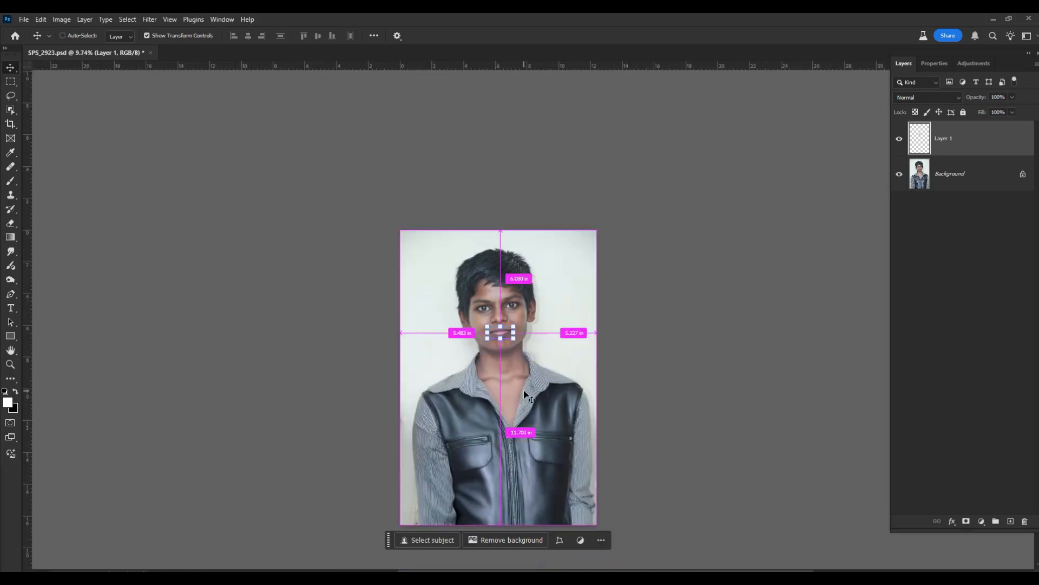
pyautogui.hotkey('ctrl', 'e')
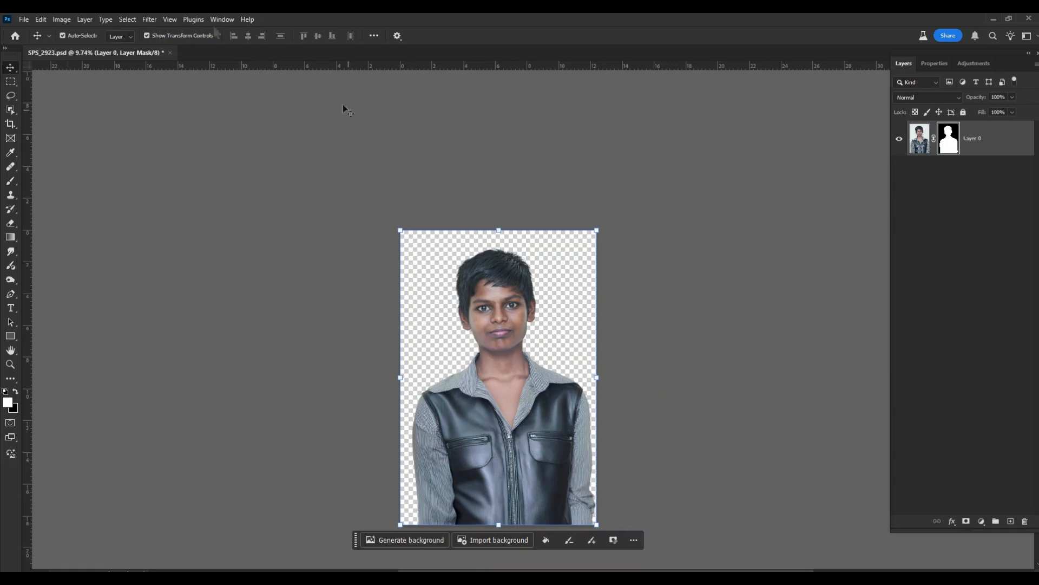
# Step: Select the subject and invert the selection so it covers the transparent background around the boy
pyautogui.click(131, 23)
pyautogui.click(162, 156)
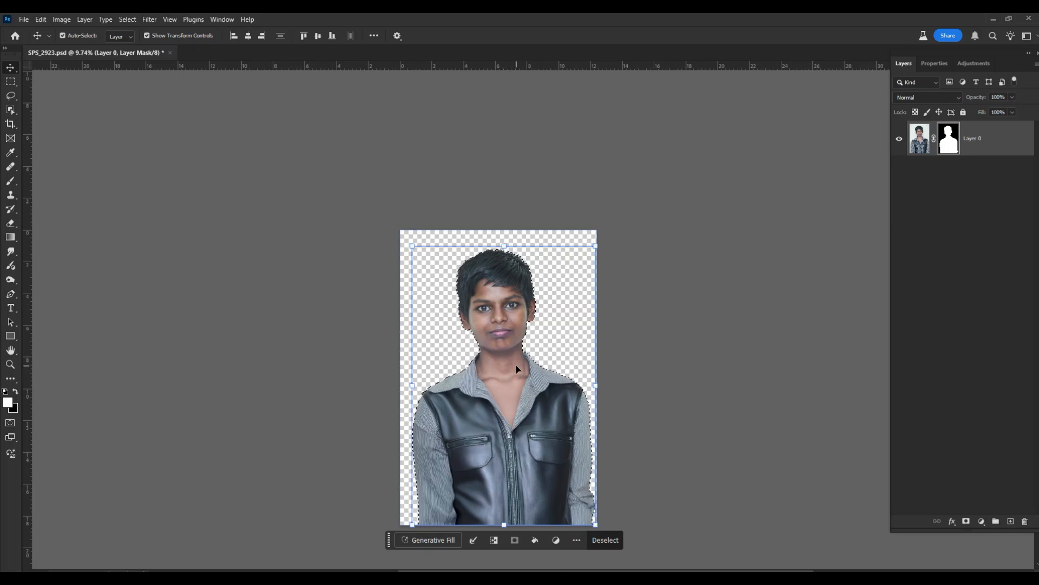
pyautogui.press('ctrl')
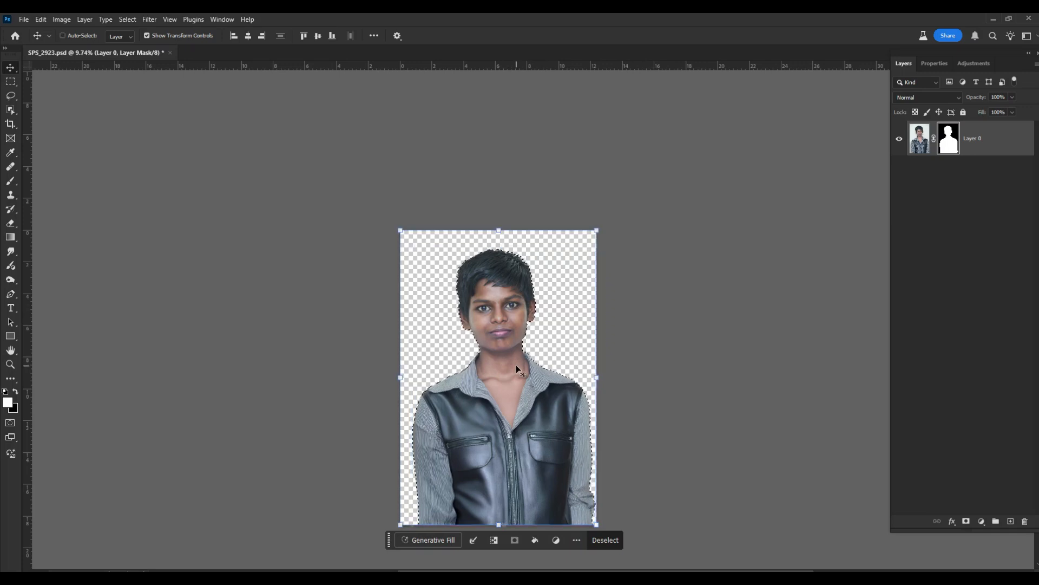
pyautogui.hotkey('ctrl', 'space')
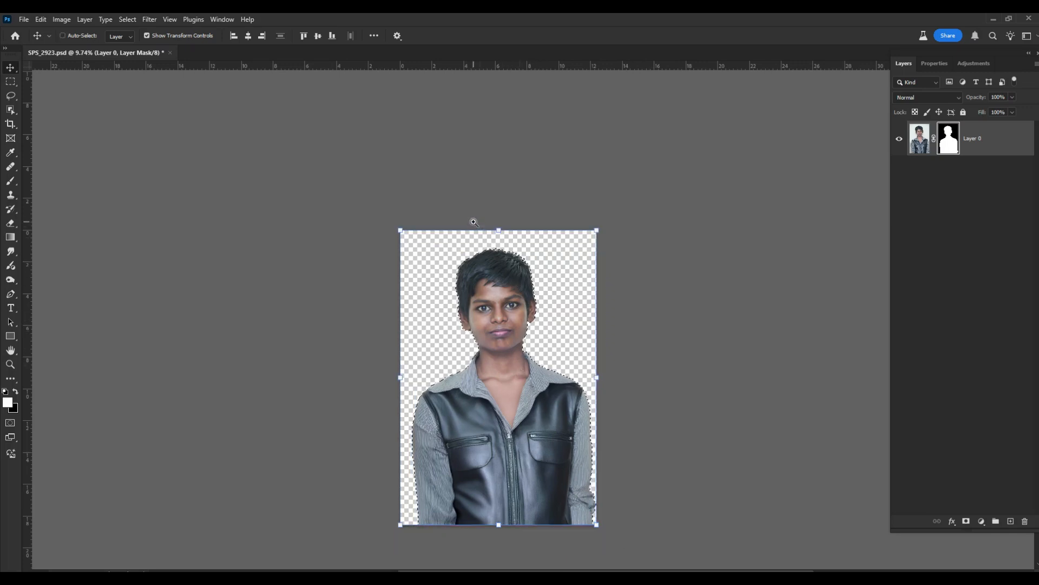
pyautogui.click(474, 222)
pyautogui.press('m')
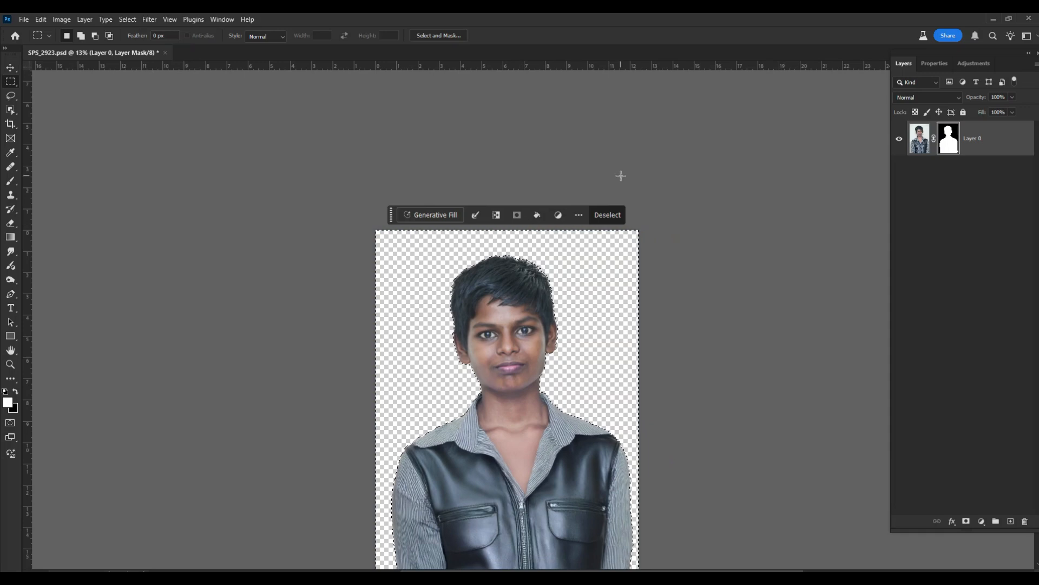
pyautogui.hotkey('ctrl', 'd')
pyautogui.hotkey('ctrl', 'z')
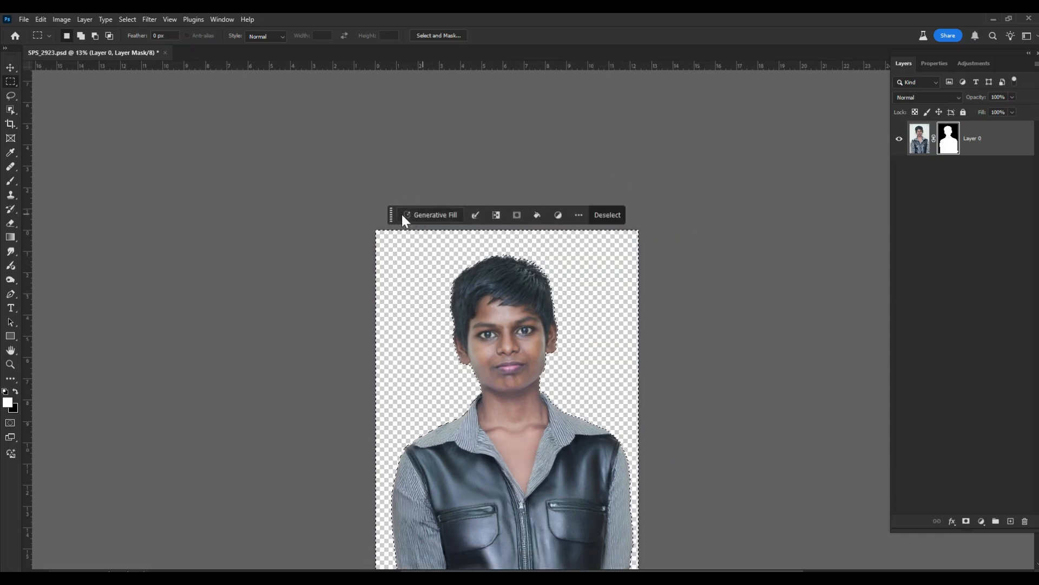
# Step: Fill the selected background using Generative Fill with the prompt "park"
pyautogui.moveTo(391, 215); pyautogui.dragTo(473, 152)
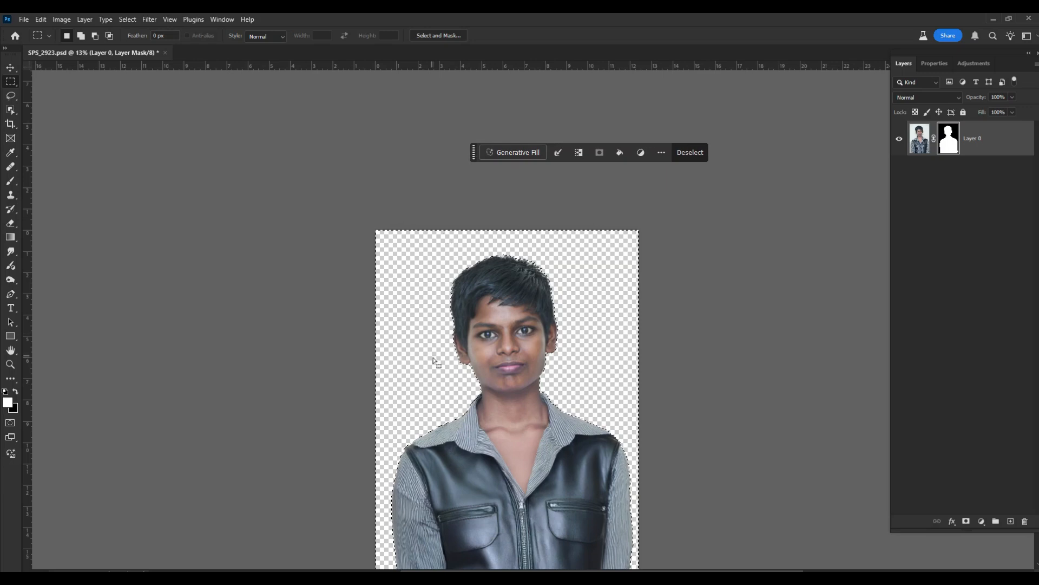
pyautogui.scroll(-3, 434, 362)
pyautogui.scroll(1, 434, 361)
pyautogui.click(526, 154)
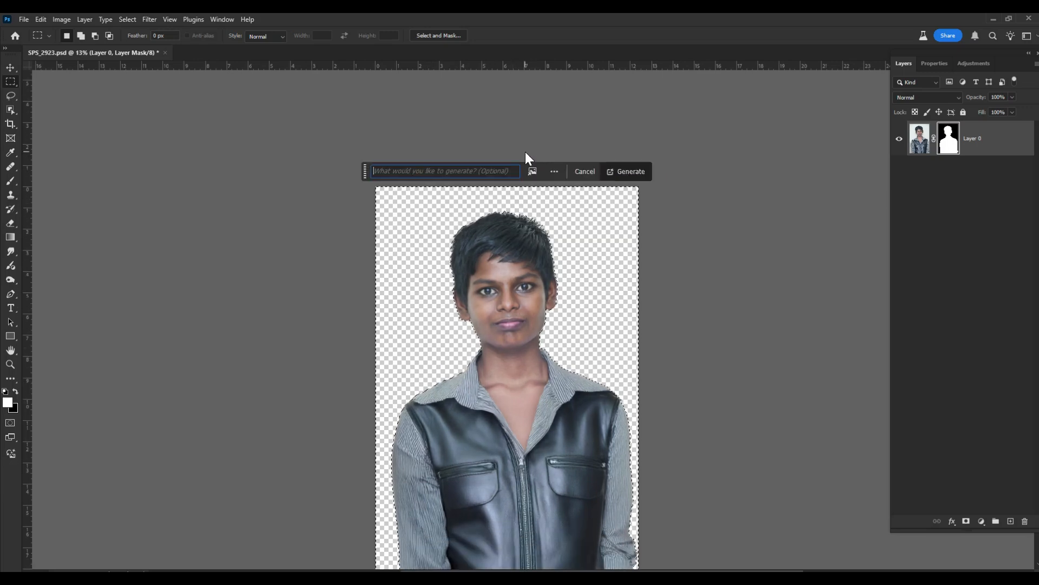
pyautogui.moveTo(367, 172); pyautogui.dragTo(481, 148)
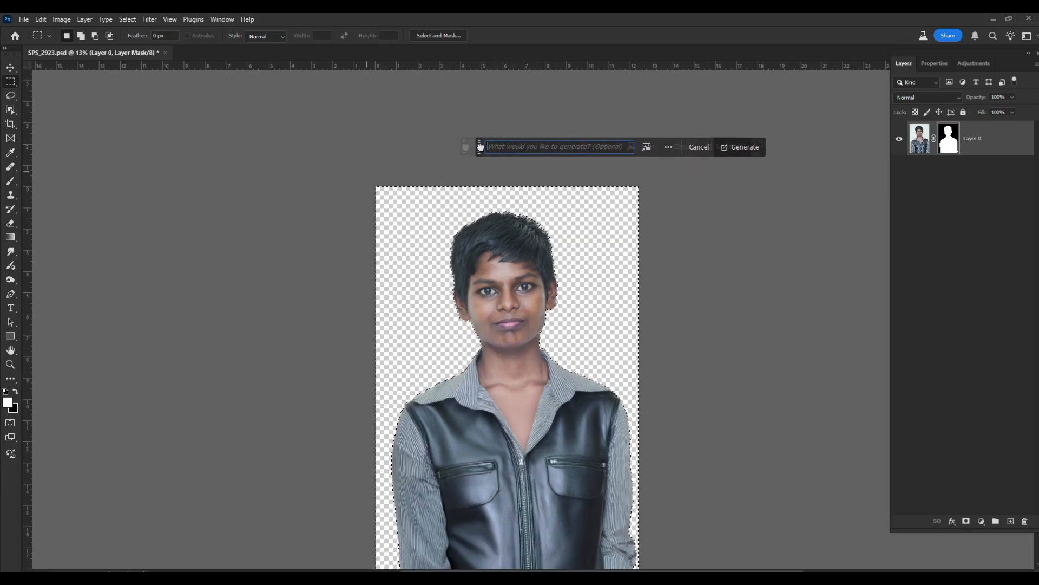
pyautogui.write('park')
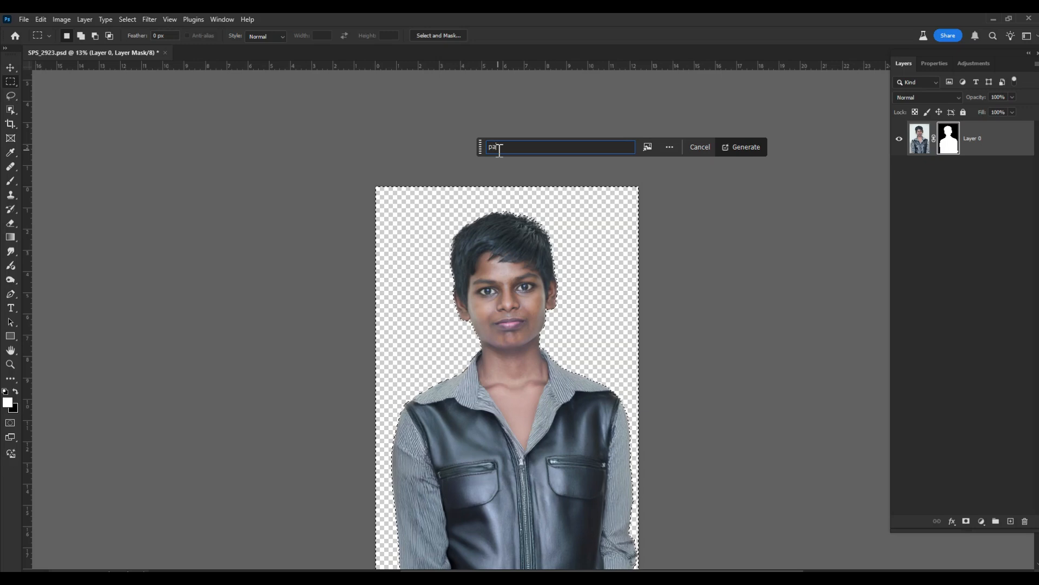
pyautogui.press('Return')
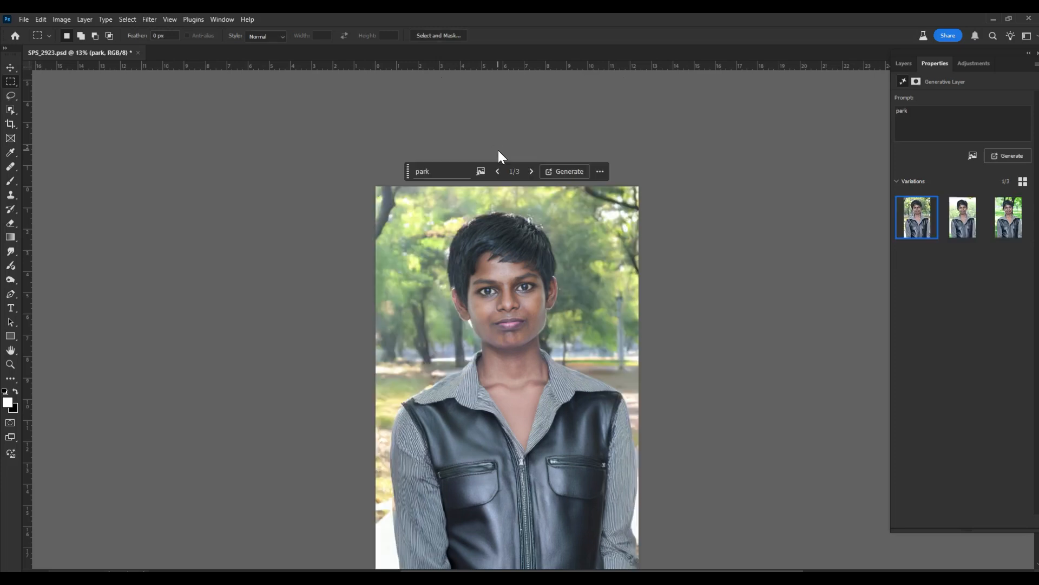
# Step: Compare the generated park variations and apply the third one as the background
pyautogui.click(966, 214)
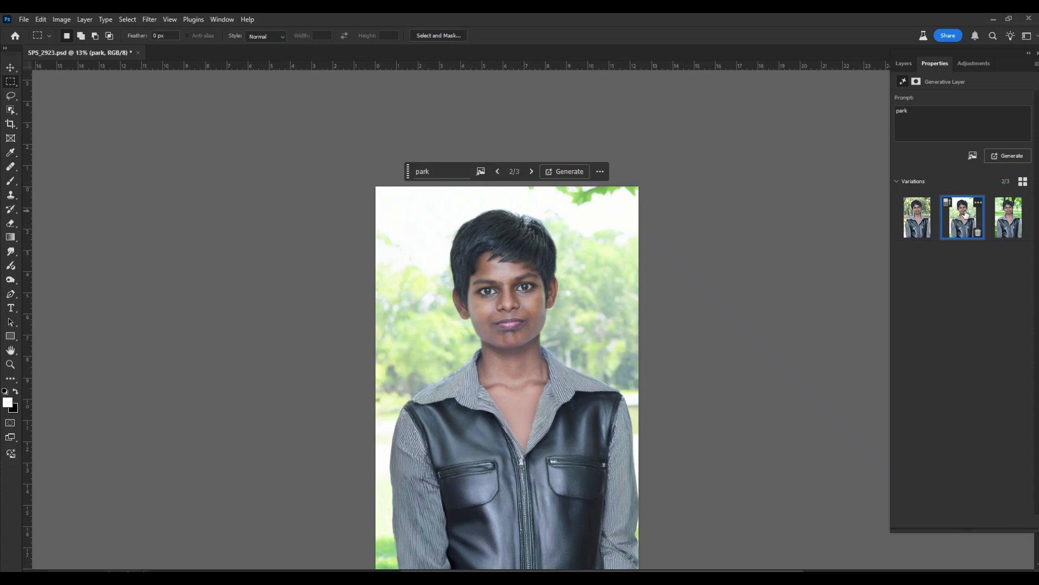
pyautogui.click(1008, 226)
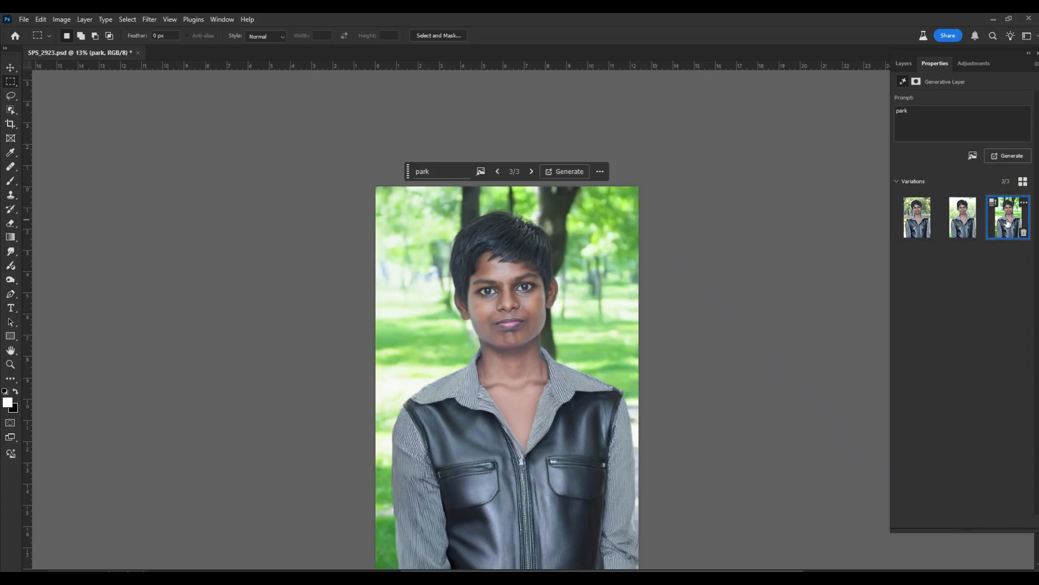
pyautogui.click(951, 221)
pyautogui.click(1000, 218)
pyautogui.moveTo(574, 285); pyautogui.dragTo(712, 279)
pyautogui.moveTo(509, 335); pyautogui.dragTo(894, 237)
pyautogui.moveTo(747, 316); pyautogui.dragTo(651, 225)
pyautogui.moveTo(751, 392); pyautogui.dragTo(562, 331)
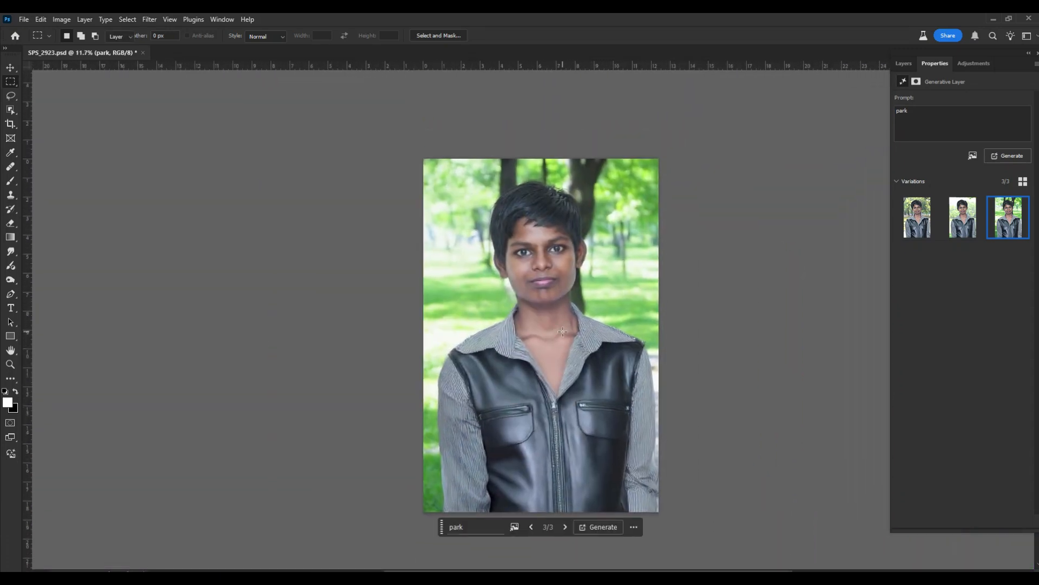
# Step: Toggle the park layer's visibility to compare the portrait with and without the generated background
pyautogui.click(902, 64)
pyautogui.click(911, 171)
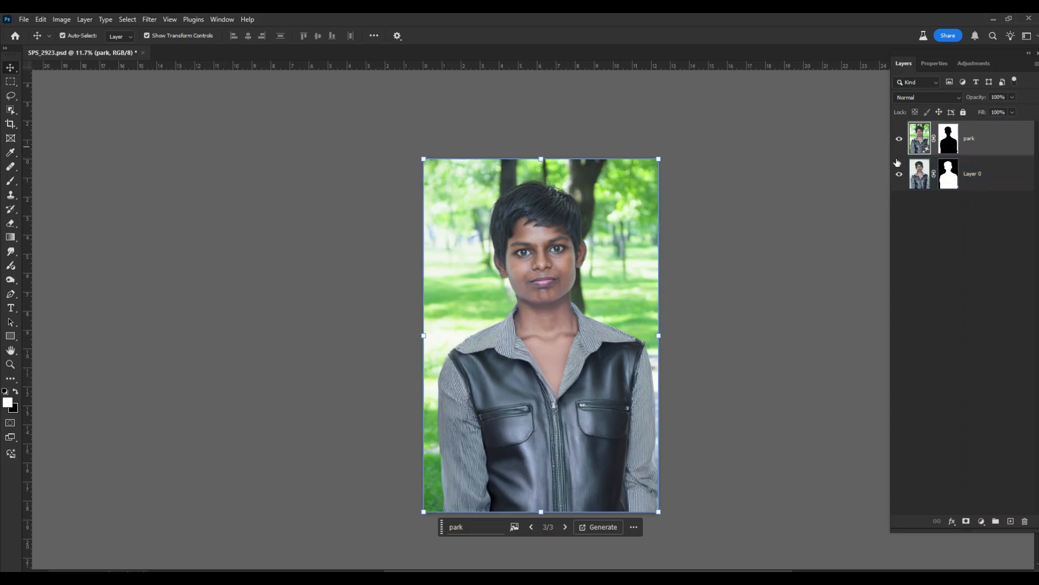
pyautogui.click(899, 139)
pyautogui.click(899, 138)
pyautogui.click(899, 139)
pyautogui.click(899, 139)
# Step: Make the park layer's mask active and examine how the face, hair and clothing edges blend into the background
pyautogui.scroll(3, 550, 250)
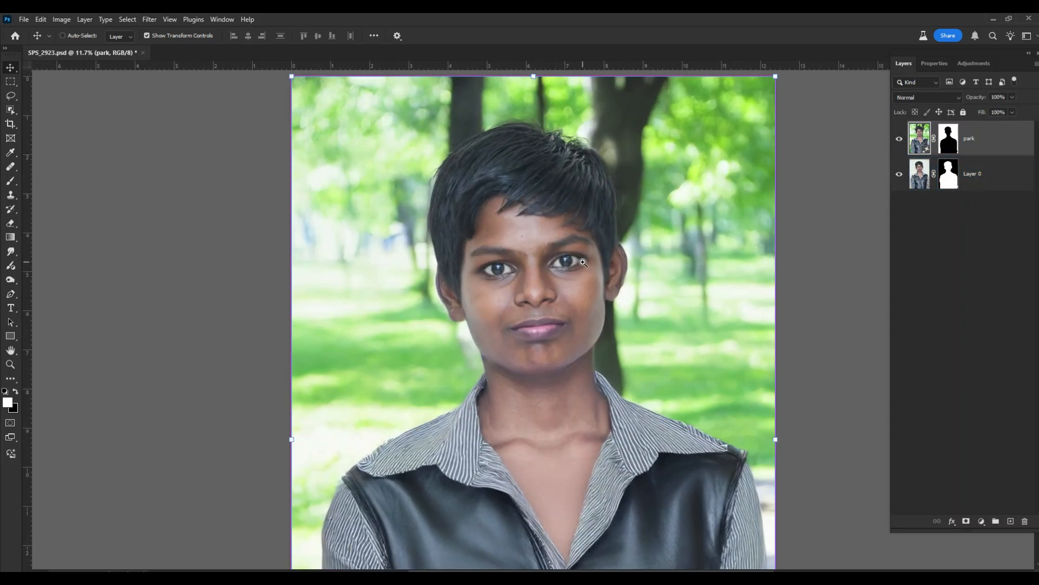
pyautogui.moveTo(592, 253); pyautogui.dragTo(631, 274)
pyautogui.moveTo(571, 327)
pyautogui.mouseDown()
pyautogui.moveTo(596, 323)
pyautogui.moveTo(584, 321)
pyautogui.mouseUp()
pyautogui.click(948, 139)
pyautogui.moveTo(517, 448); pyautogui.dragTo(520, 393)
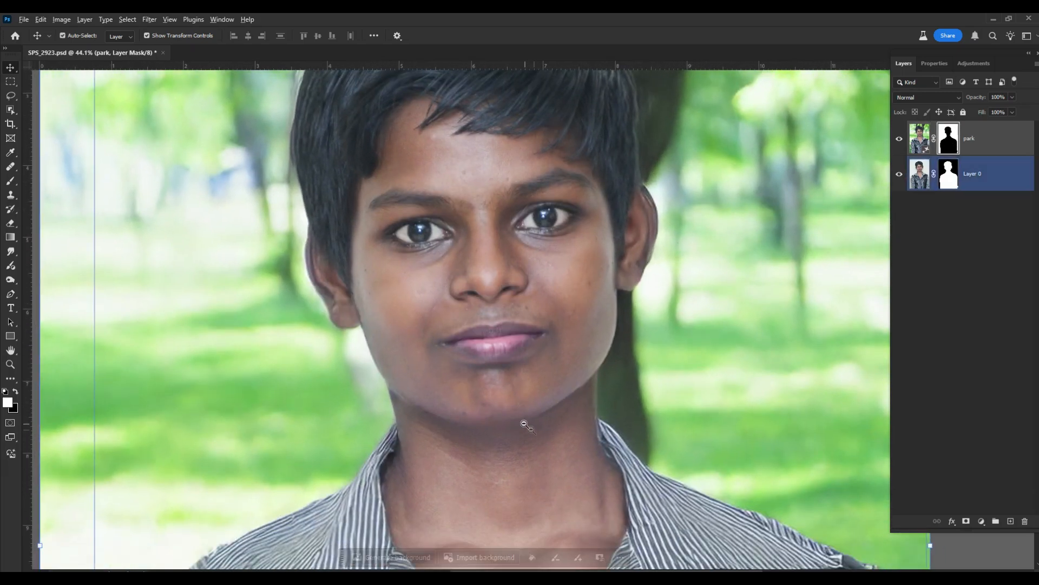
pyautogui.moveTo(531, 428); pyautogui.dragTo(495, 429)
pyautogui.moveTo(561, 464); pyautogui.dragTo(562, 334)
pyautogui.moveTo(588, 432); pyautogui.dragTo(578, 346)
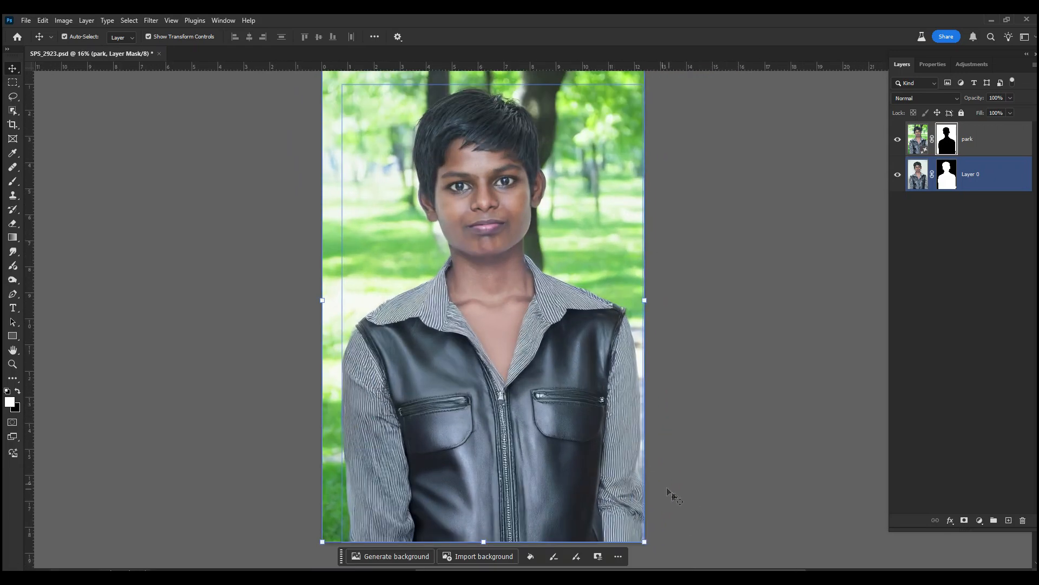